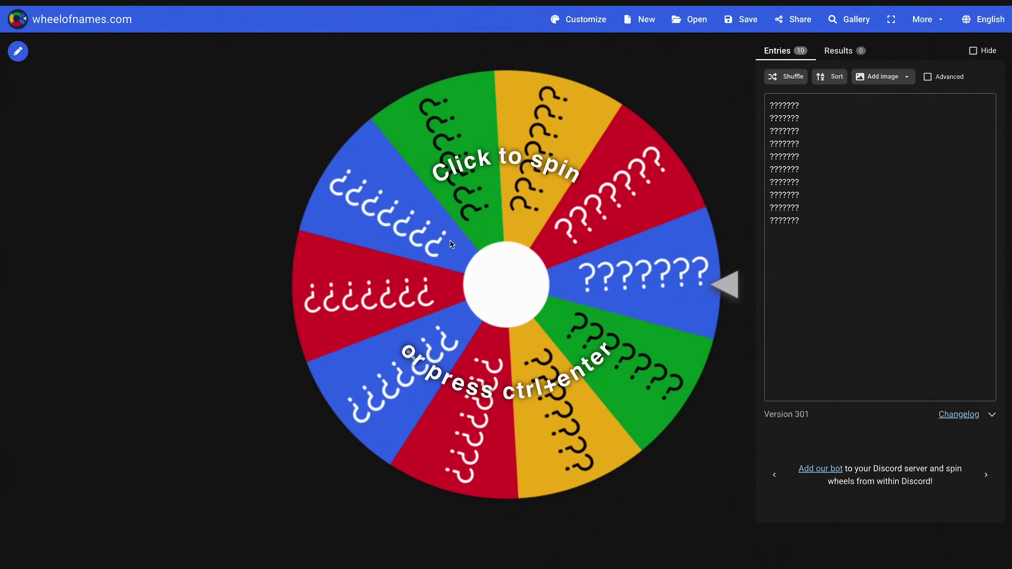
Spin the Wheel of Names wheel holding ten question-mark entries.
{"action": "left_click", "coordinate": [449, 240]}
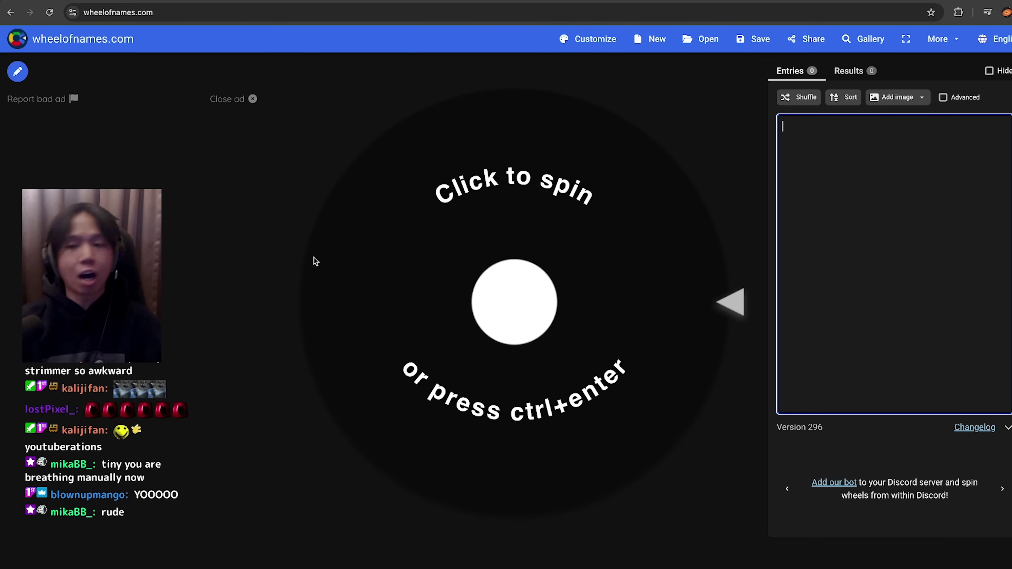
Enter the first creature entries, including Goblin, Ogre, Demon and Rock Monster, one per line.
{"action": "type", "text": "Goblin"}
{"action": "key", "text": "Return"}
{"action": "type", "text": "Ogre"}
{"action": "key", "text": "Return"}
{"action": "type", "text": "F"}
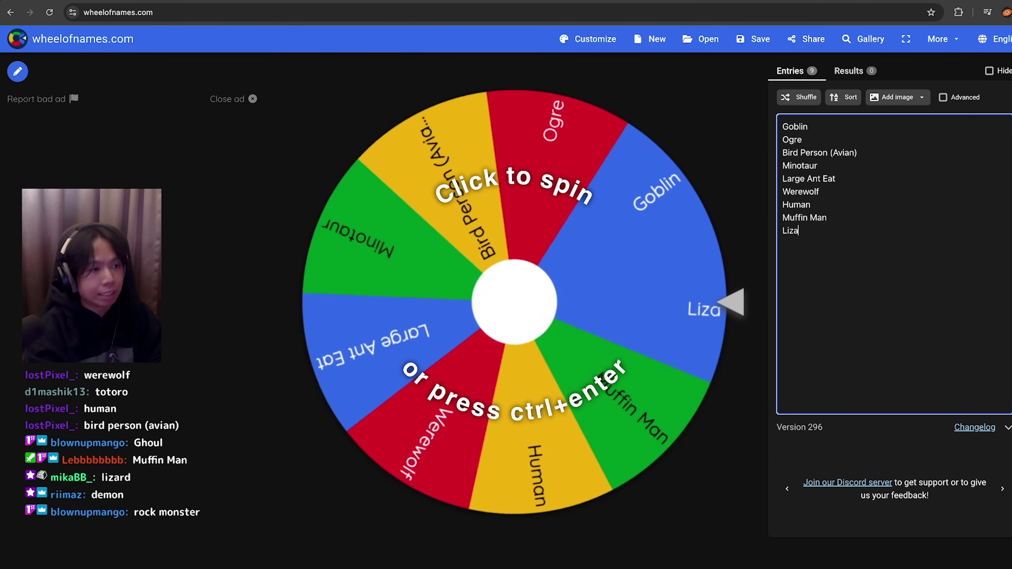
{"action": "type", "text": "rd"}
{"action": "key", "text": "Return"}
{"action": "type", "text": "Demon"}
{"action": "key", "text": "Return"}
{"action": "type", "text": "R"}
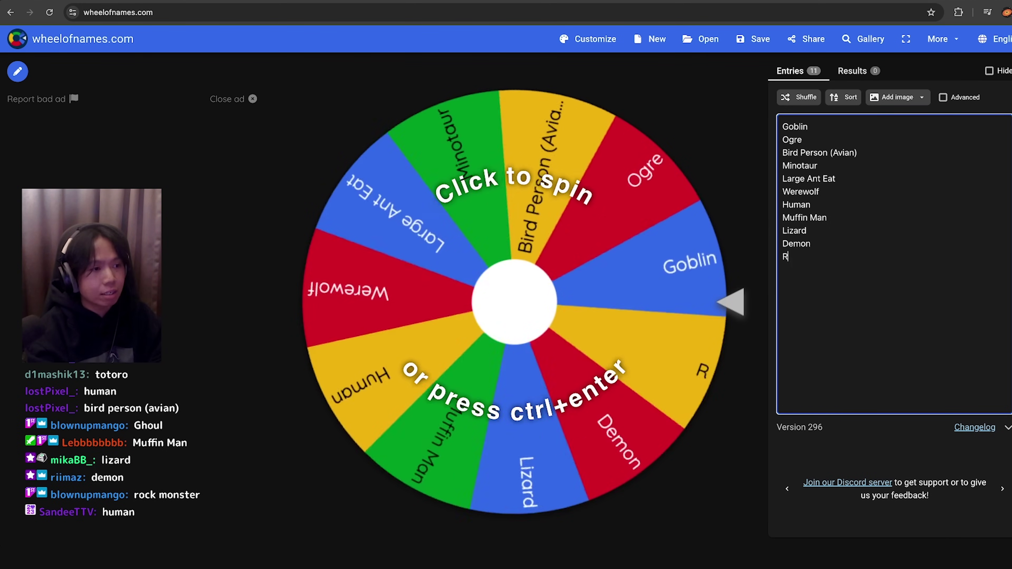
{"action": "type", "text": "ock Monster"}
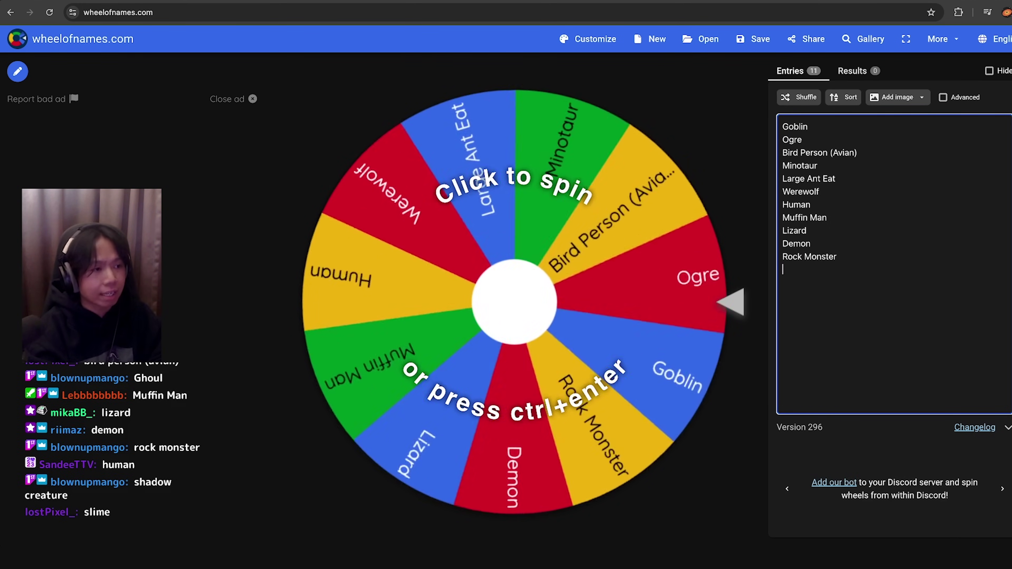
{"action": "key", "text": "Return"}
Add Shadow Creature, Slime, Mermaid, Cuclops, Large eyed chibi and Gnomes as the remaining entries.
{"action": "type", "text": "Shadow Creature"}
{"action": "key", "text": "Return"}
{"action": "type", "text": "Slime"}
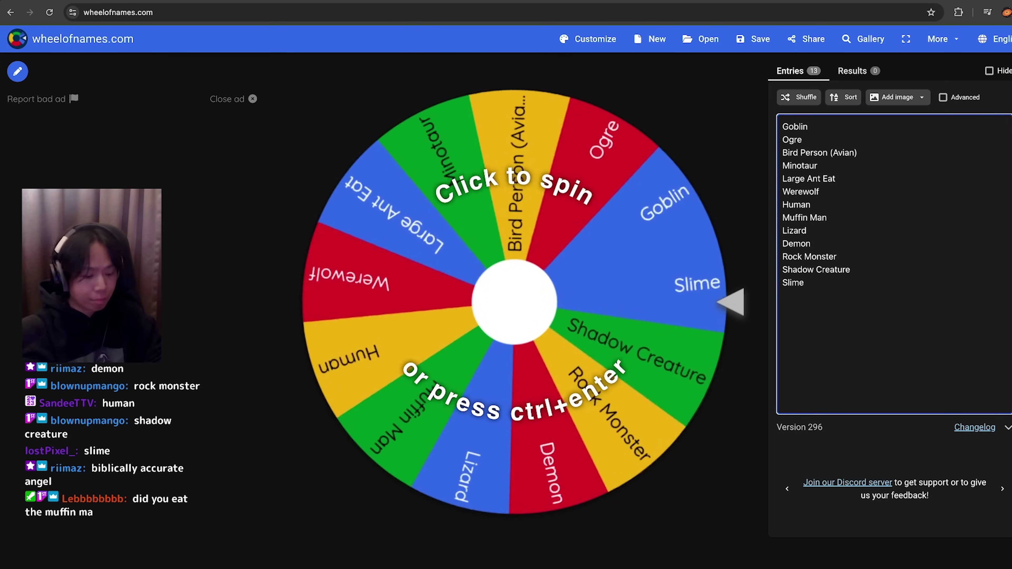
{"action": "key", "text": "Return"}
{"action": "type", "text": "Mermaid"}
{"action": "key", "text": "Return"}
{"action": "type", "text": "Cuclops Large eyed chibi Gnomes"}
{"action": "key", "text": "Return"}
Spin the creature wheel, correct the winner 'Cuclops' to 'Cyclops', and respin with Ctrl+Enter.
{"action": "left_click", "coordinate": [617, 305]}
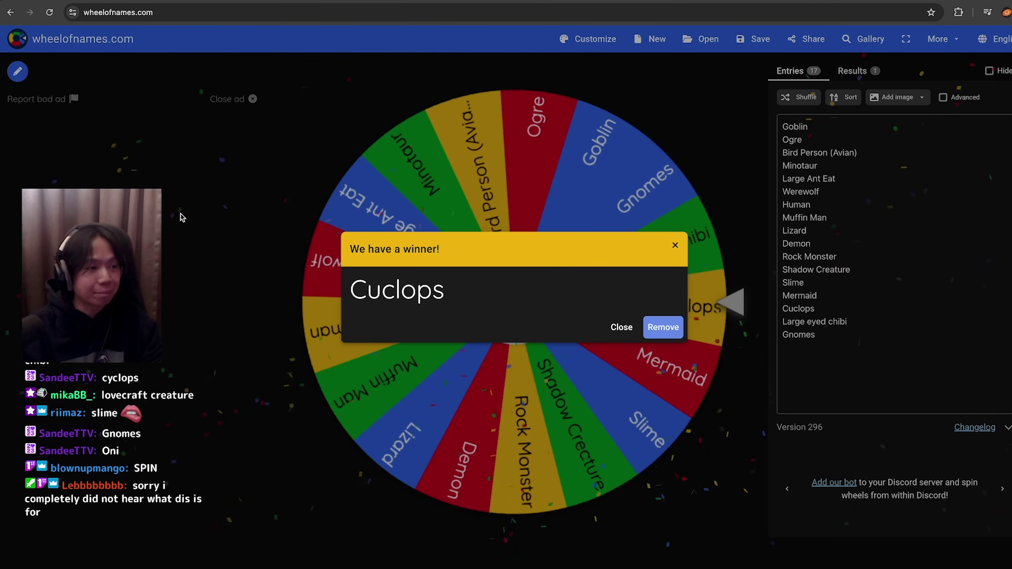
{"action": "left_click", "coordinate": [804, 275]}
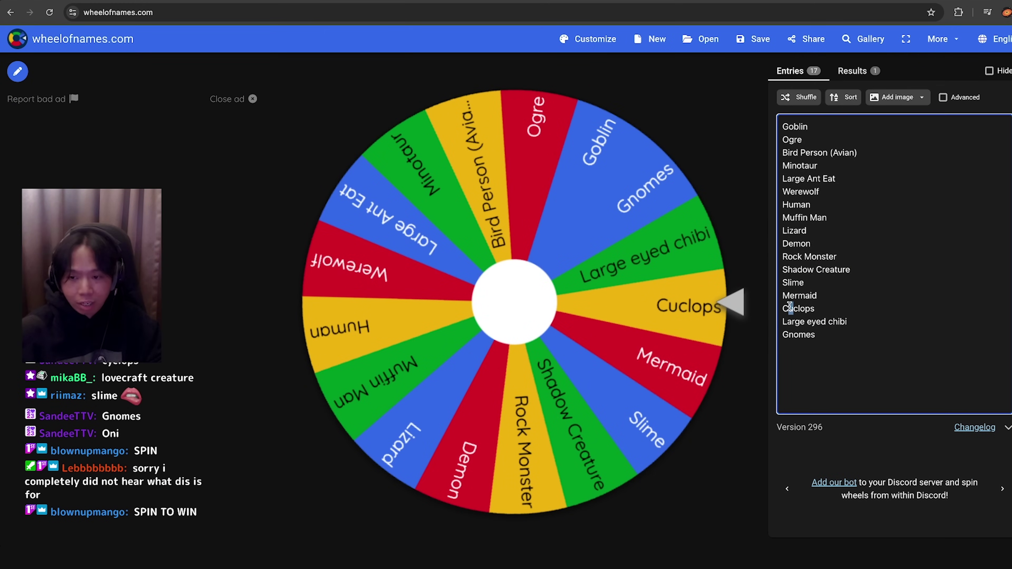
{"action": "type", "text": "y"}
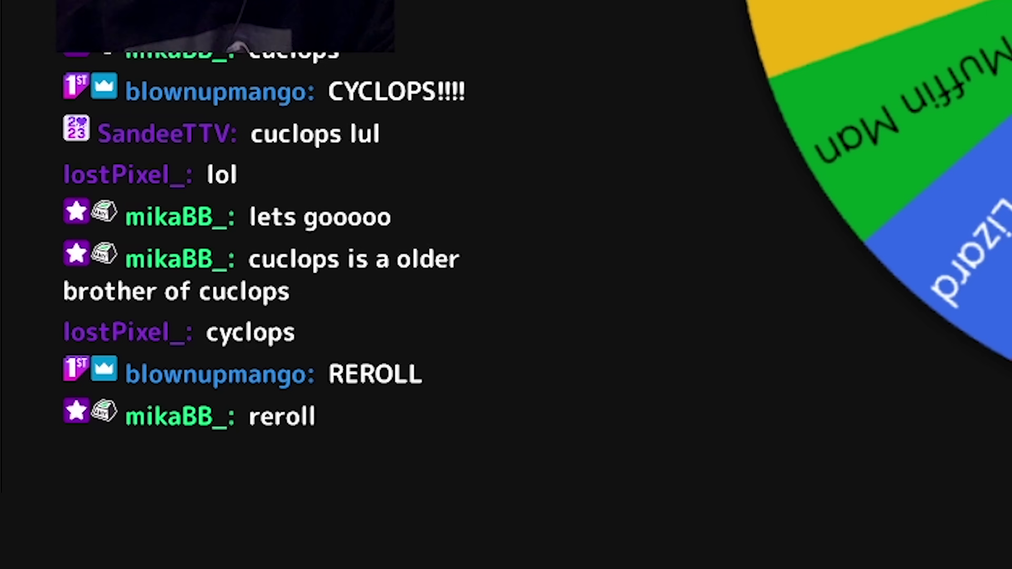
{"action": "key", "text": "ctrl+Return"}
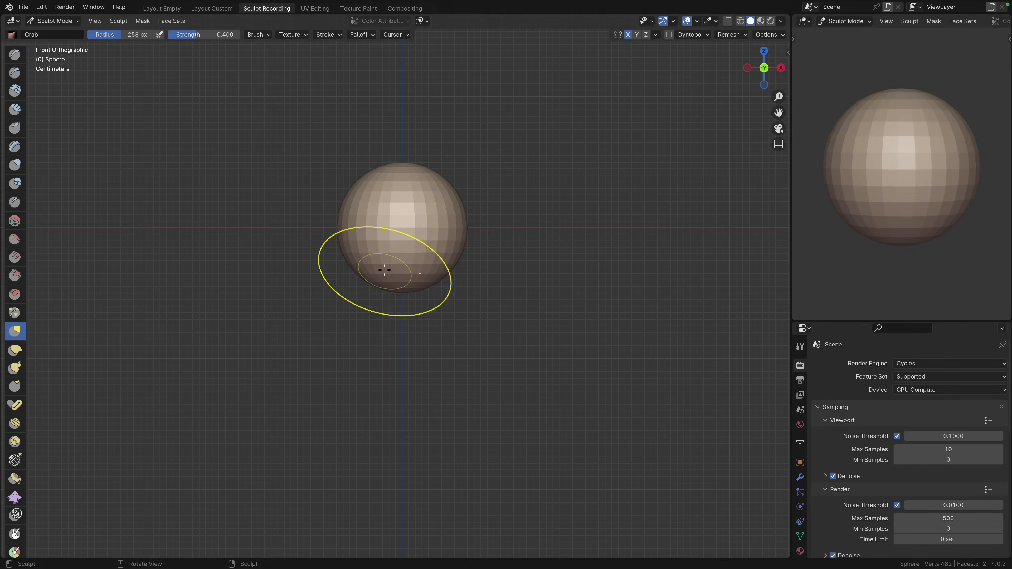
Stretch the sphere into an egg, voxel-remesh it at 0.0190 m, and move the foot vertically.
{"action": "left_click_drag", "start_coordinate": [395, 266], "coordinate": [418, 304]}
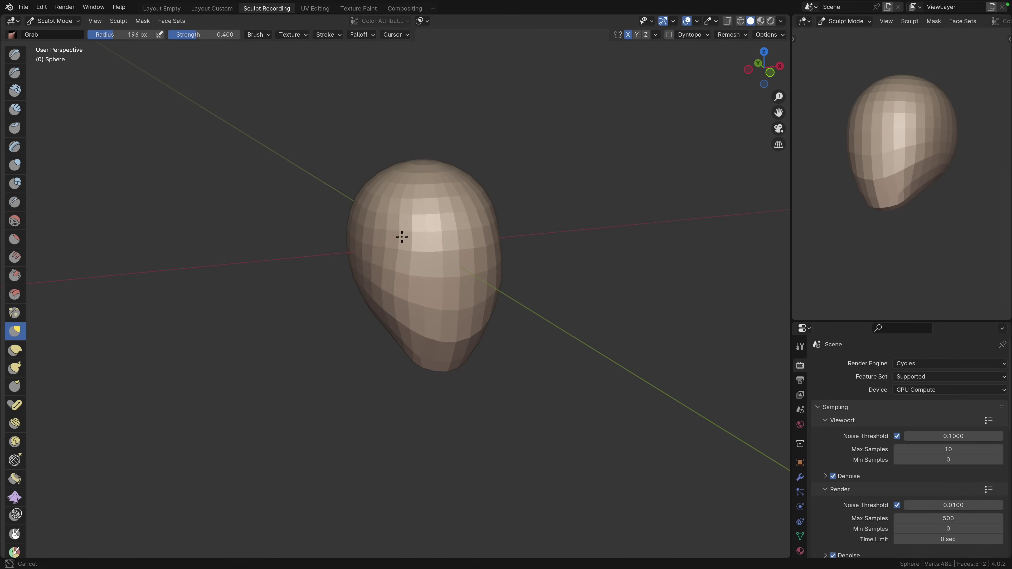
{"action": "key", "text": "shift+r"}
{"action": "left_click", "coordinate": [564, 255]}
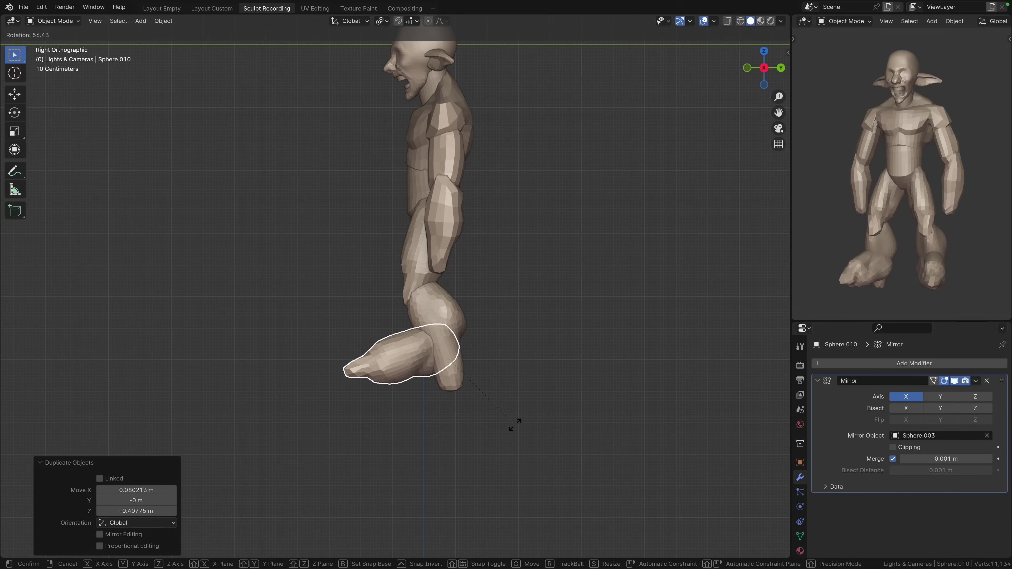
{"action": "key", "text": "g"}
{"action": "key", "text": "z"}
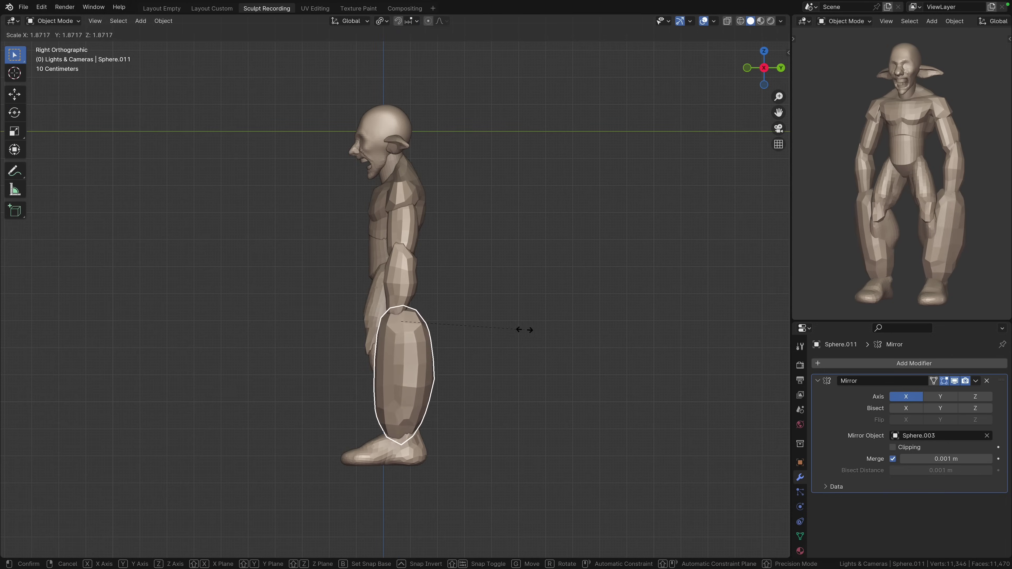
Confirm the leg resize, then shade the goblin in single black colour and orbit its silhouette.
{"action": "left_click", "coordinate": [469, 351]}
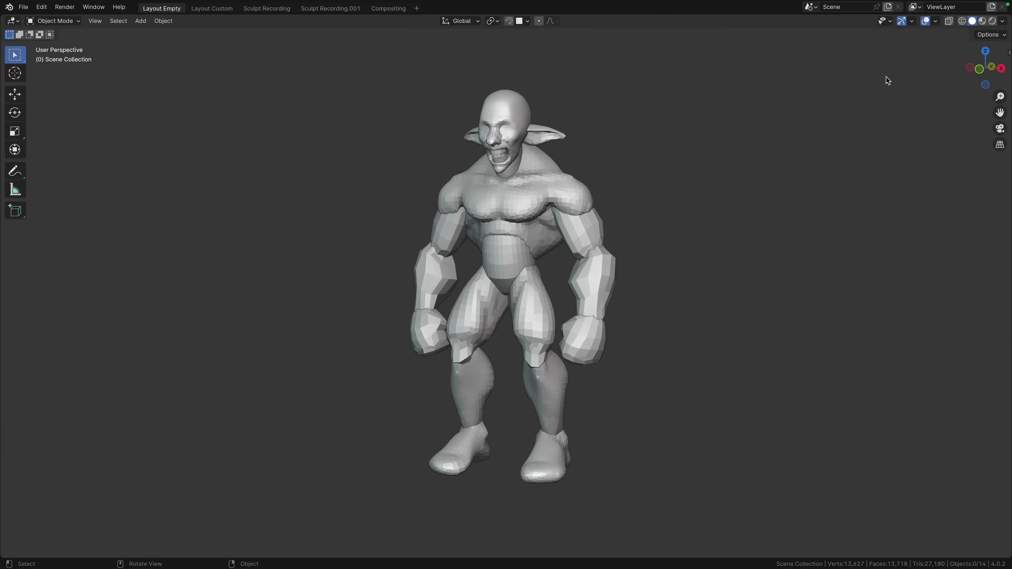
{"action": "left_click", "coordinate": [1001, 21]}
{"action": "left_click", "coordinate": [912, 183]}
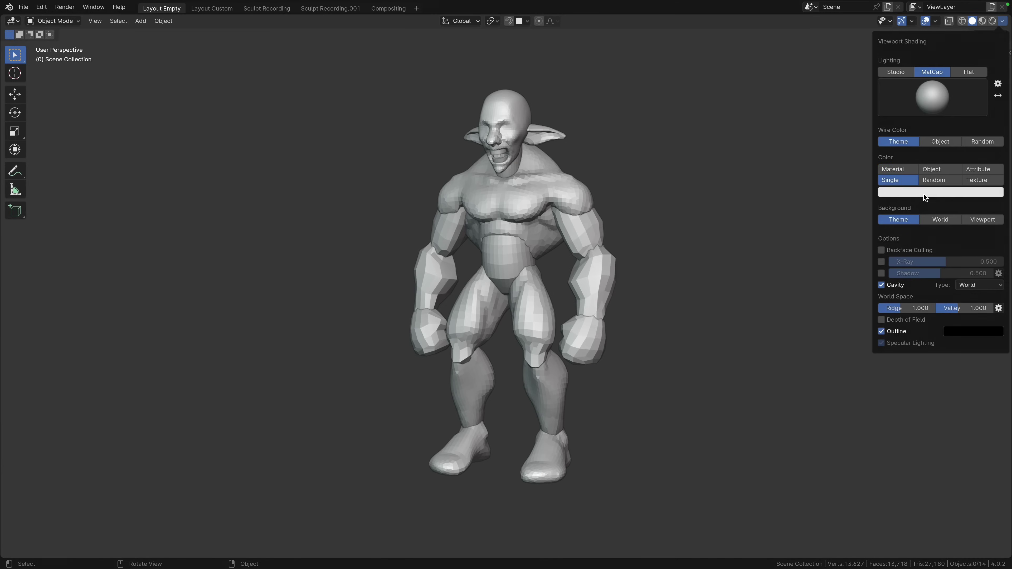
{"action": "left_click", "coordinate": [924, 196]}
{"action": "left_click_drag", "start_coordinate": [995, 53], "coordinate": [995, 129]}
{"action": "middle_click_drag", "start_coordinate": [757, 221], "coordinate": [263, 224]}
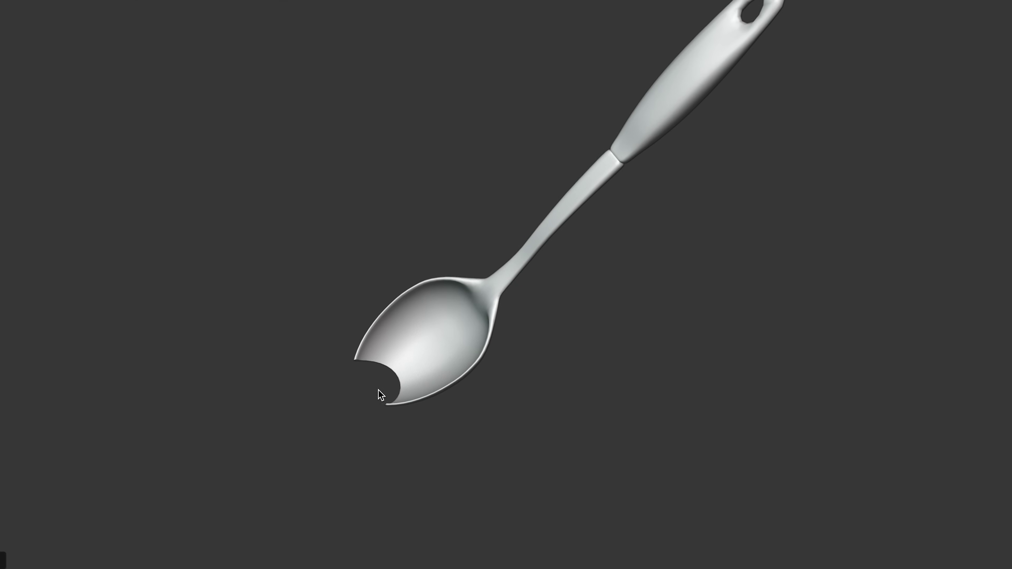
Give the posed goblin's body a new material and start choosing its base colour.
{"action": "mouse_move", "coordinate": [416, 348]}
{"action": "middle_mouse_down"}
{"action": "mouse_move", "coordinate": [432, 298]}
{"action": "mouse_move", "coordinate": [411, 323]}
{"action": "mouse_move", "coordinate": [386, 319]}
{"action": "mouse_move", "coordinate": [416, 334]}
{"action": "mouse_move", "coordinate": [457, 331]}
{"action": "middle_mouse_up"}
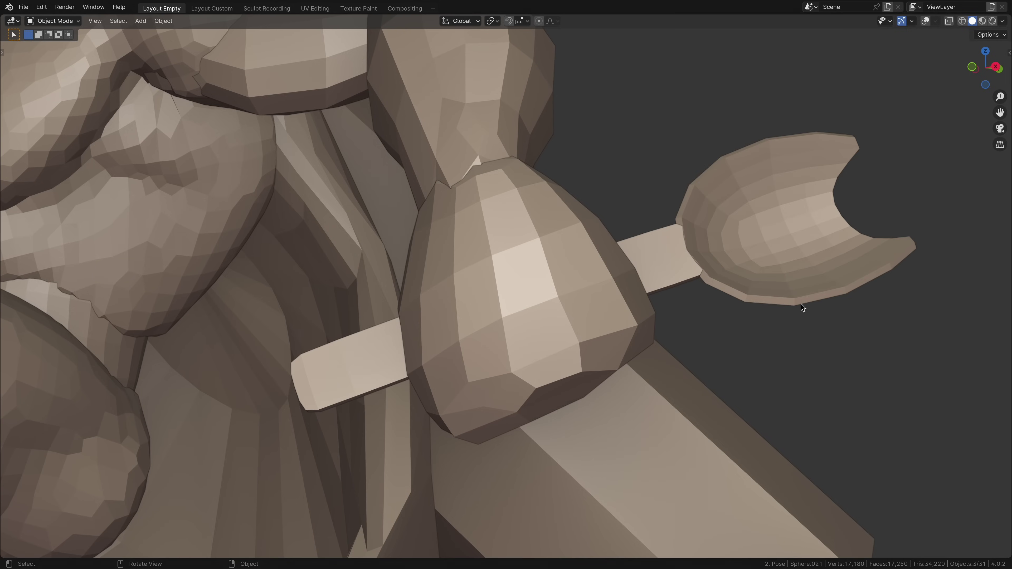
{"action": "scroll", "coordinate": [801, 308], "scroll_direction": "down", "scroll_amount": 5}
{"action": "middle_click_drag", "start_coordinate": [807, 321], "coordinate": [763, 327]}
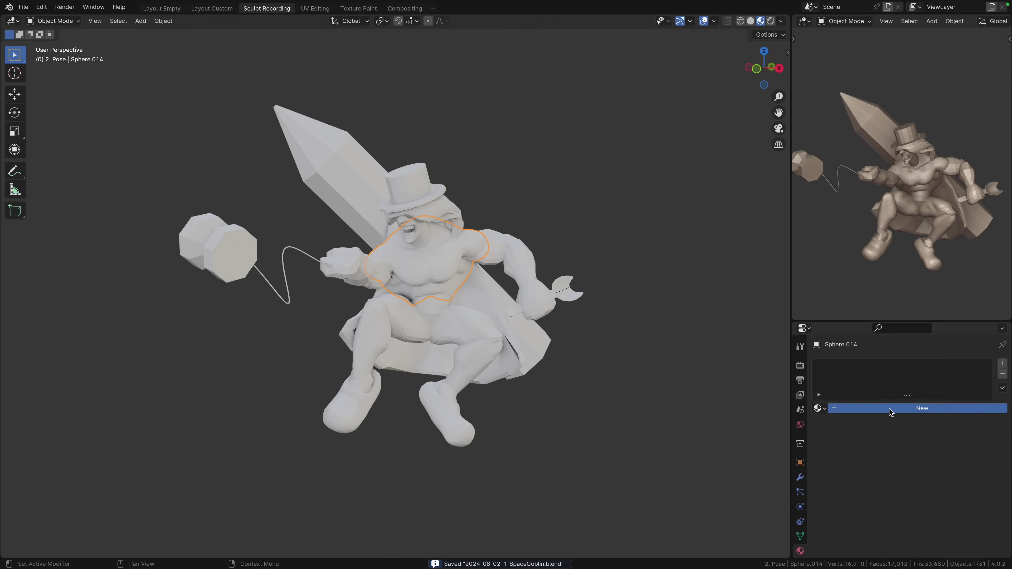
{"action": "left_click", "coordinate": [890, 412]}
{"action": "left_click", "coordinate": [950, 494]}
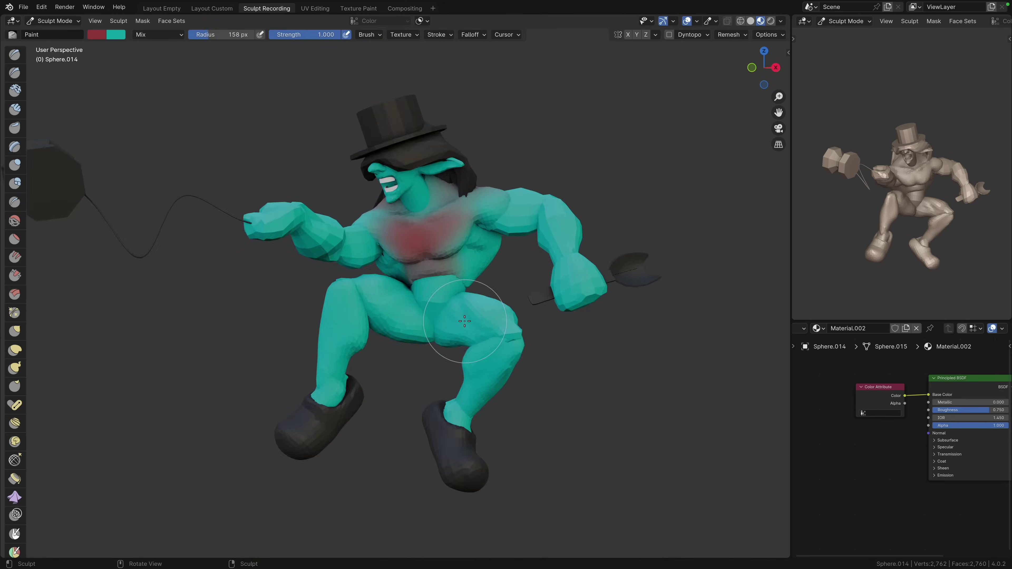
Orbit around the refined goblin to inspect the painted chest, cape and giant pencil.
{"action": "middle_click_drag", "start_coordinate": [497, 239], "coordinate": [403, 233]}
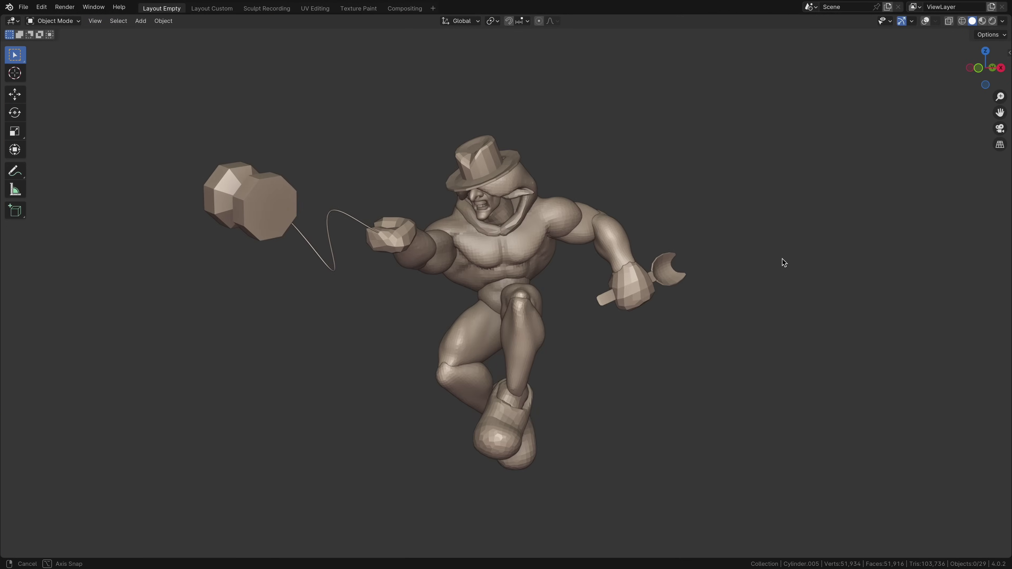
{"action": "mouse_move", "coordinate": [781, 259]}
{"action": "middle_mouse_down"}
{"action": "mouse_move", "coordinate": [682, 270]}
{"action": "mouse_move", "coordinate": [421, 263]}
{"action": "mouse_move", "coordinate": [746, 357]}
{"action": "mouse_move", "coordinate": [616, 366]}
{"action": "middle_mouse_up"}
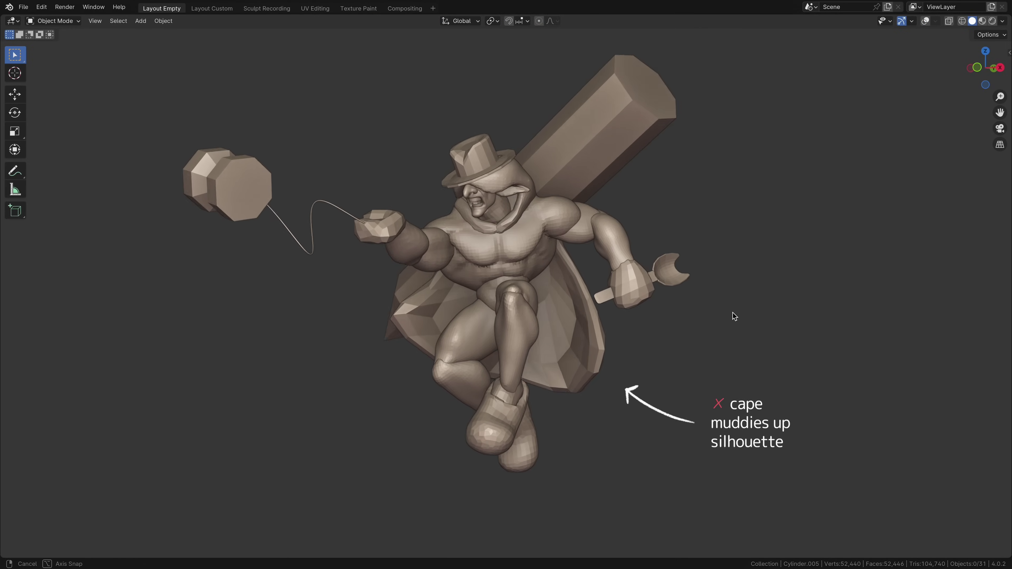
{"action": "mouse_move", "coordinate": [731, 314]}
{"action": "middle_mouse_down"}
{"action": "mouse_move", "coordinate": [768, 324]}
{"action": "mouse_move", "coordinate": [697, 319]}
{"action": "middle_mouse_up"}
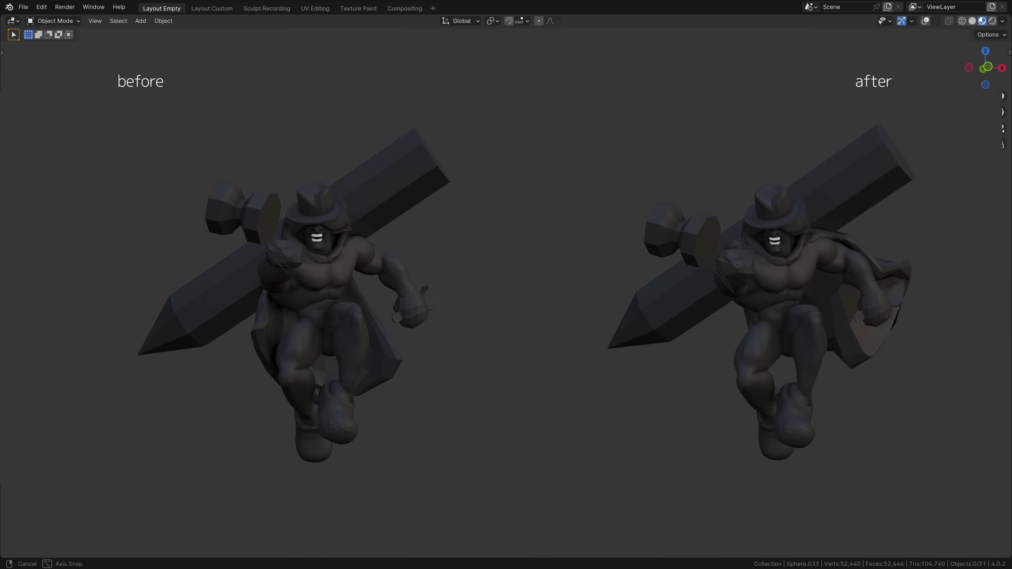
Orbit the view around the before-and-after goblin models.
{"action": "mouse_move", "coordinate": [570, 211]}
{"action": "middle_mouse_down"}
{"action": "mouse_move", "coordinate": [597, 215]}
{"action": "mouse_move", "coordinate": [797, 319]}
{"action": "mouse_move", "coordinate": [996, 375]}
{"action": "mouse_move", "coordinate": [926, 377]}
{"action": "middle_mouse_up"}
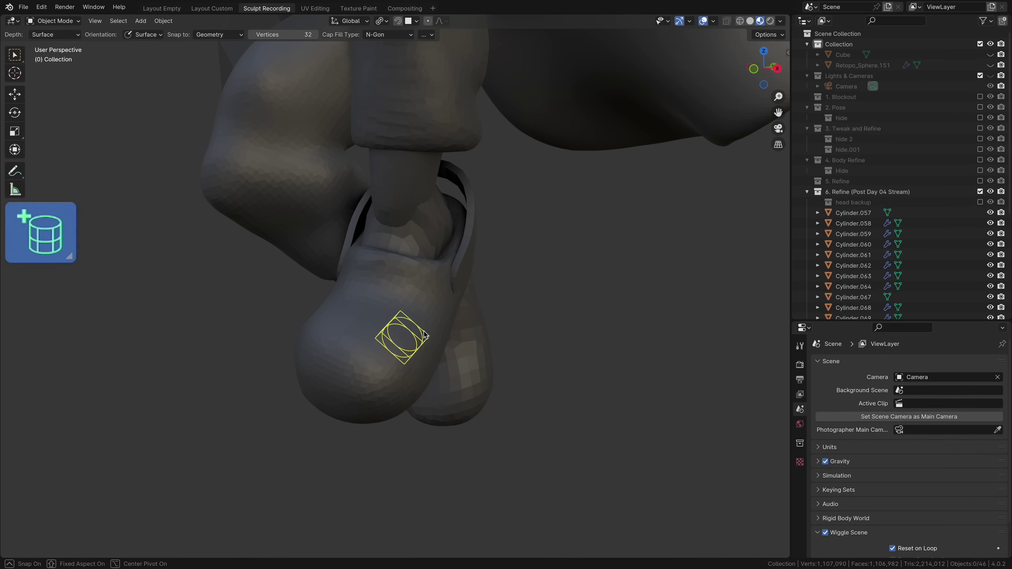
Place a cylinder stud on the shoe, then add a plane merged to one vertex on the shoe.
{"action": "left_click", "coordinate": [398, 335]}
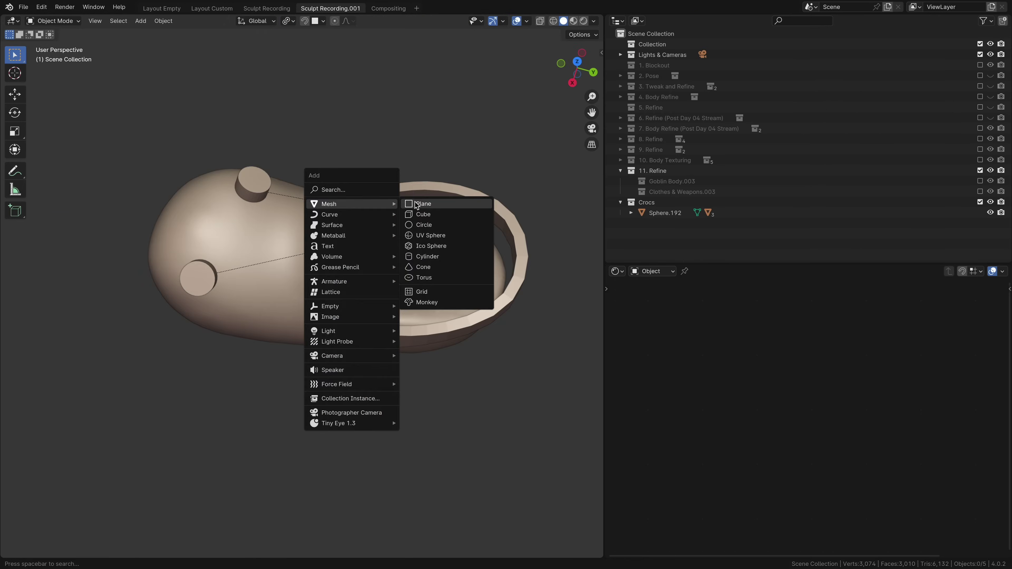
{"action": "left_click", "coordinate": [418, 201]}
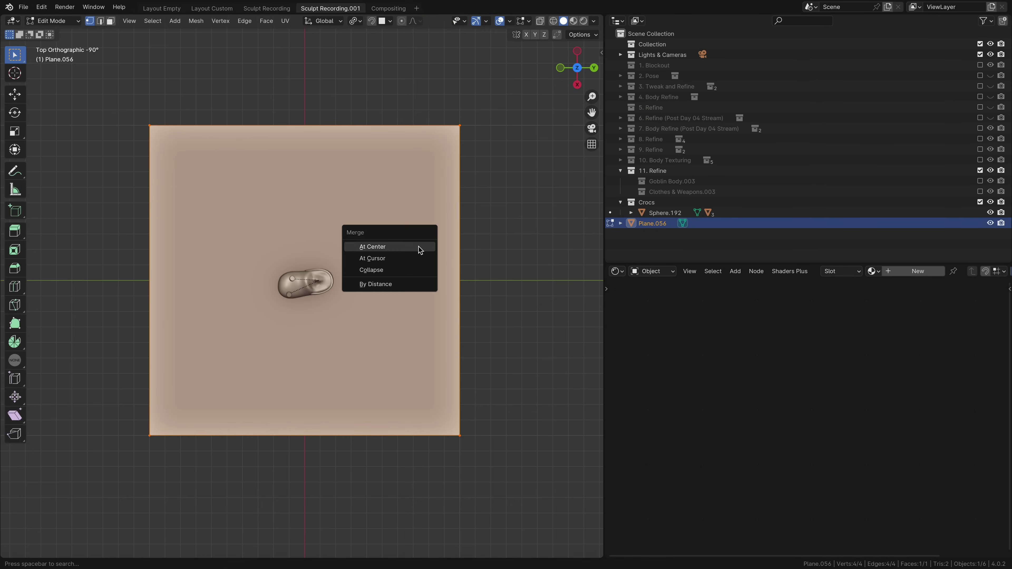
{"action": "left_click", "coordinate": [418, 248]}
{"action": "scroll", "coordinate": [281, 288], "scroll_direction": "up", "scroll_amount": 8}
{"action": "key", "text": "g"}
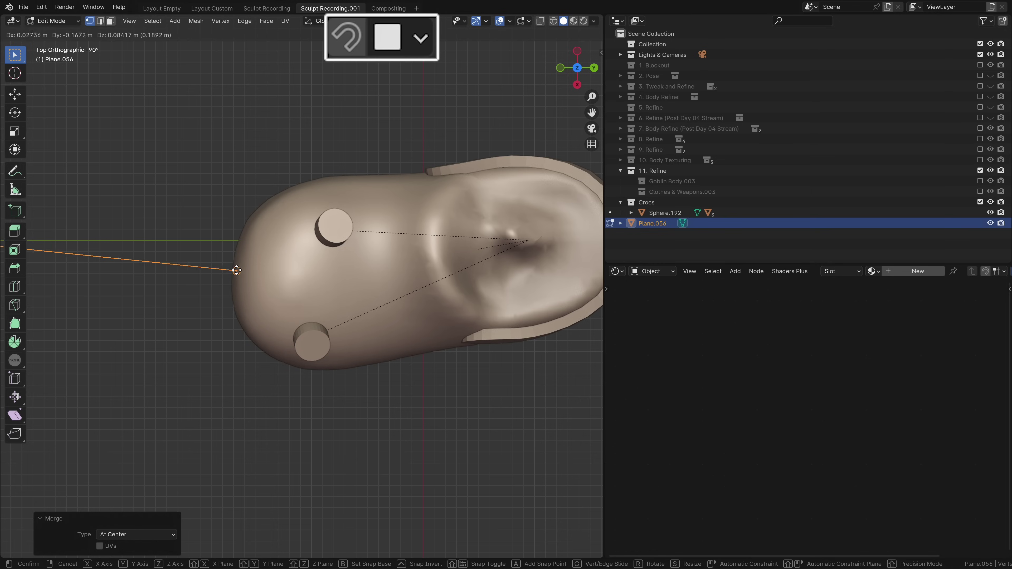
{"action": "left_click", "coordinate": [236, 269]}
Extrude a vertex chain along the shoe for the strap and round its faces into a circle.
{"action": "middle_click_drag", "start_coordinate": [237, 270], "coordinate": [327, 275]}
{"action": "key", "text": "e"}
{"action": "left_click", "coordinate": [356, 276]}
{"action": "key", "text": "e"}
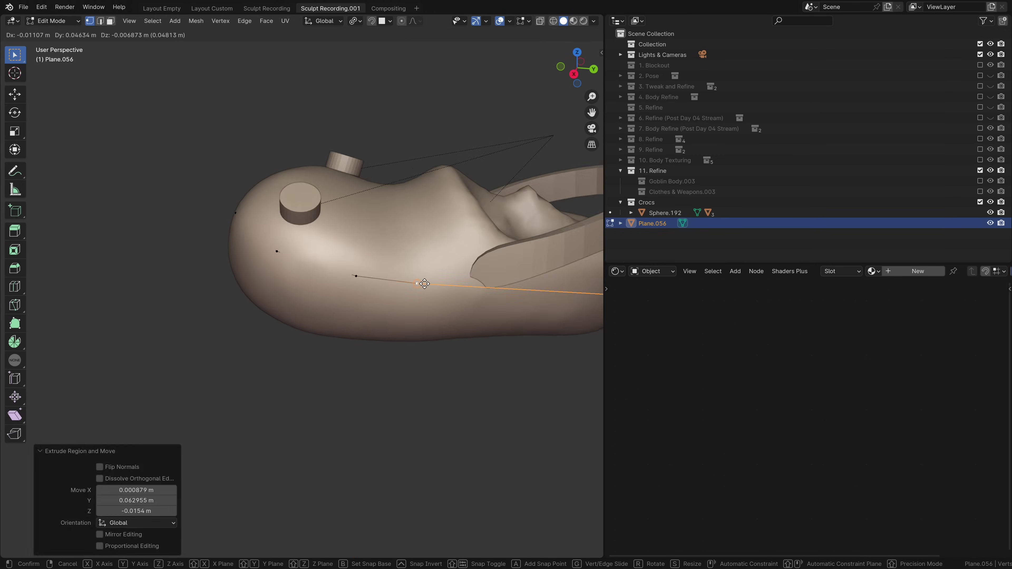
{"action": "middle_click_drag", "start_coordinate": [431, 282], "coordinate": [259, 299]}
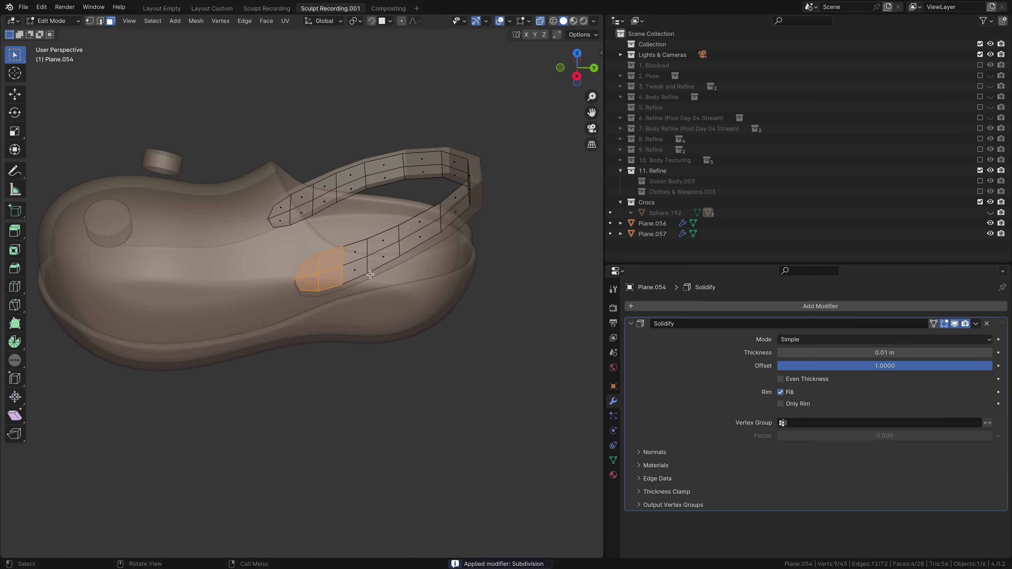
{"action": "right_click", "coordinate": [370, 275]}
{"action": "mouse_move", "coordinate": [365, 285]}
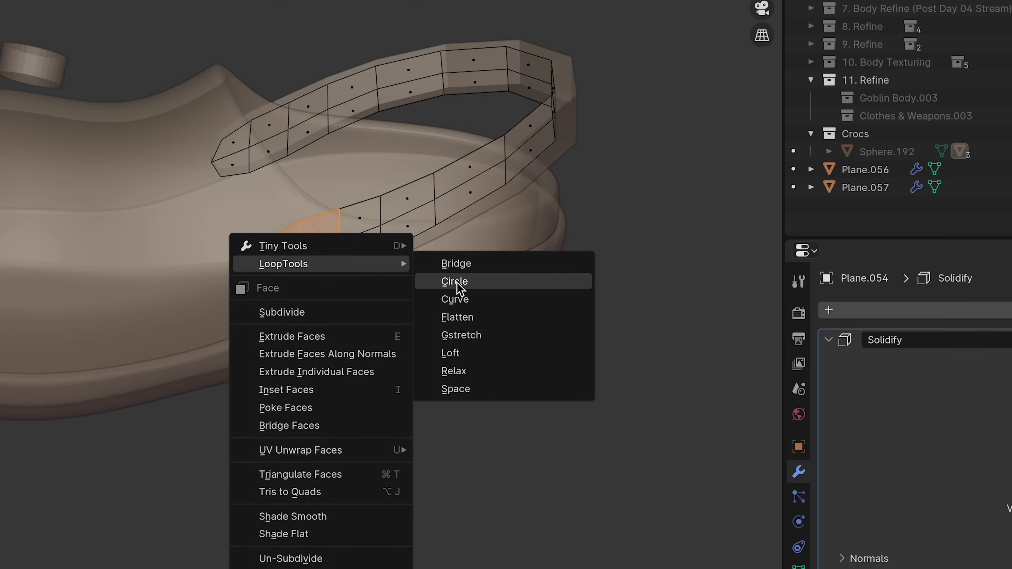
{"action": "left_click", "coordinate": [457, 283]}
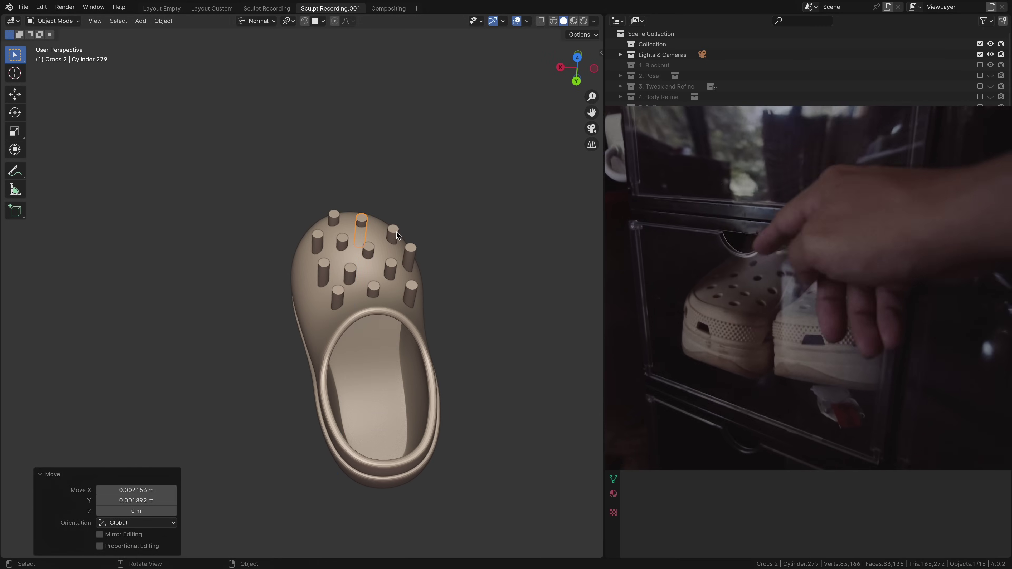
Position the duplicated stud and vent cutter cube, and add a Boolean cut using the cube.
{"action": "key", "text": "g"}
{"action": "key", "text": "z"}
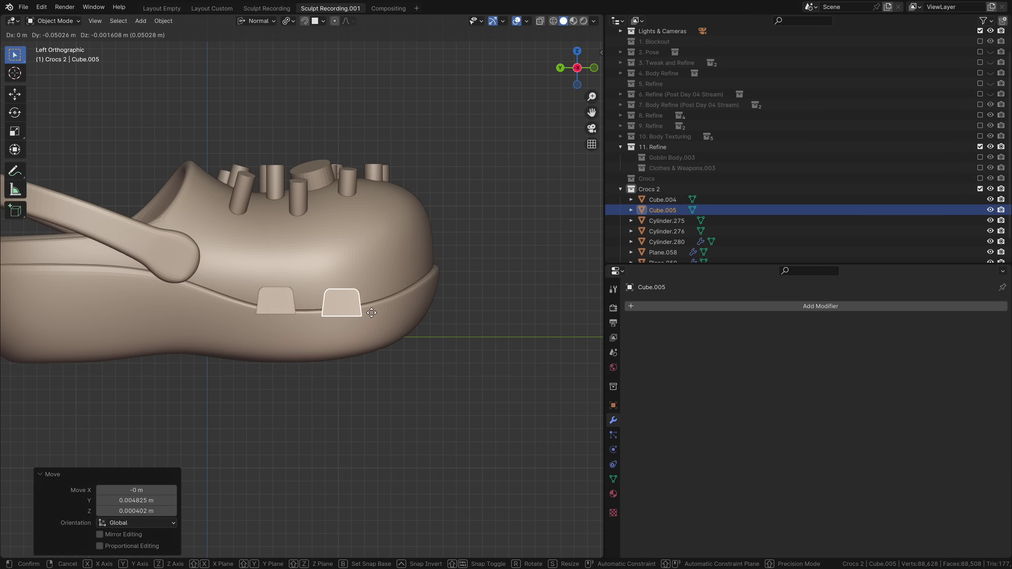
{"action": "key", "text": "KP_3"}
{"action": "key", "text": "g"}
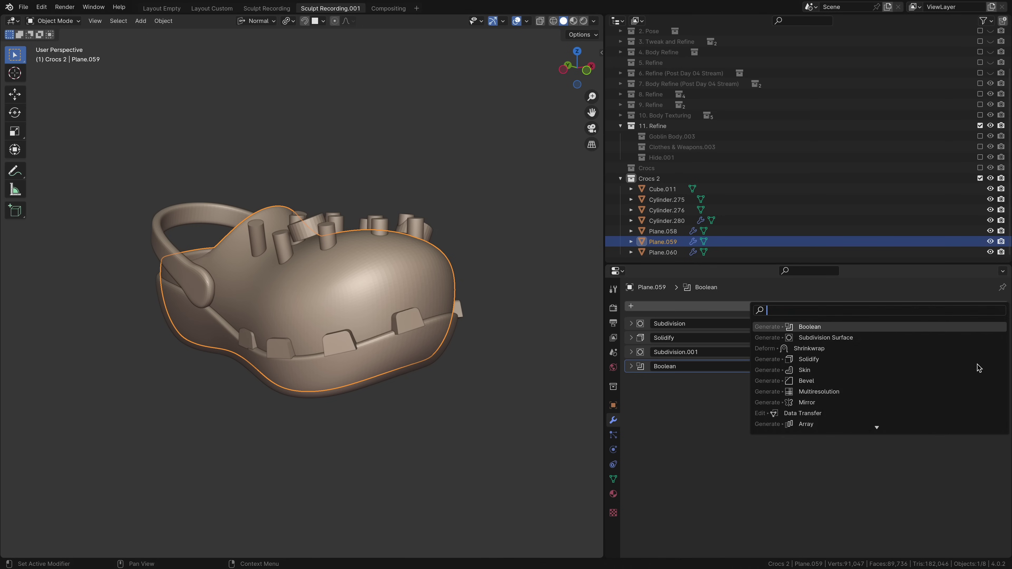
{"action": "left_click", "coordinate": [915, 369]}
{"action": "left_click", "coordinate": [443, 308]}
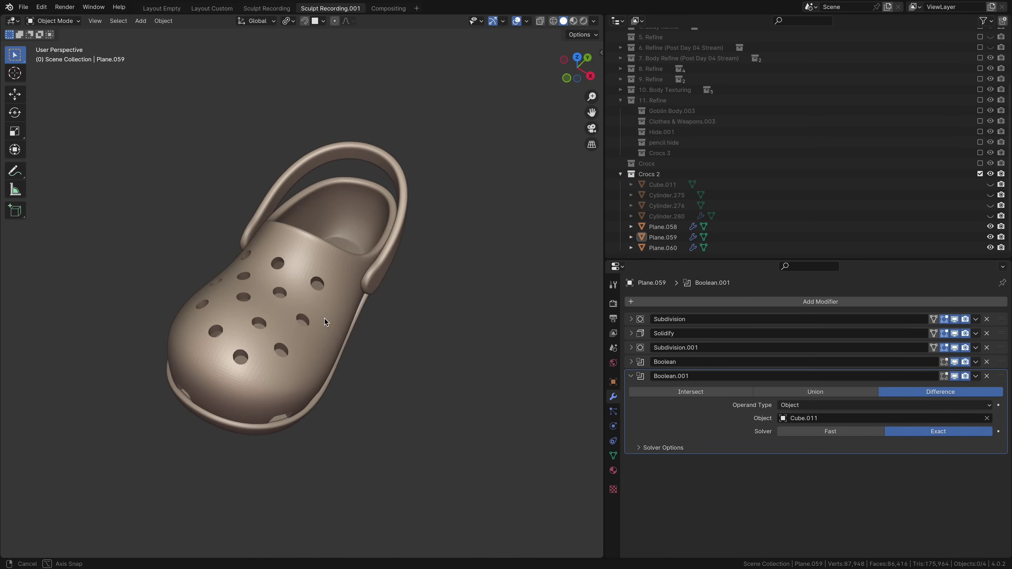
Orbit the shoe in wireframe shading to check the vent cuts.
{"action": "mouse_move", "coordinate": [326, 321]}
{"action": "middle_mouse_down"}
{"action": "mouse_move", "coordinate": [303, 269]}
{"action": "mouse_move", "coordinate": [389, 253]}
{"action": "mouse_move", "coordinate": [379, 215]}
{"action": "middle_mouse_up"}
{"action": "key", "text": "shift+z"}
{"action": "scroll", "coordinate": [265, 184], "scroll_direction": "up", "scroll_amount": 8}
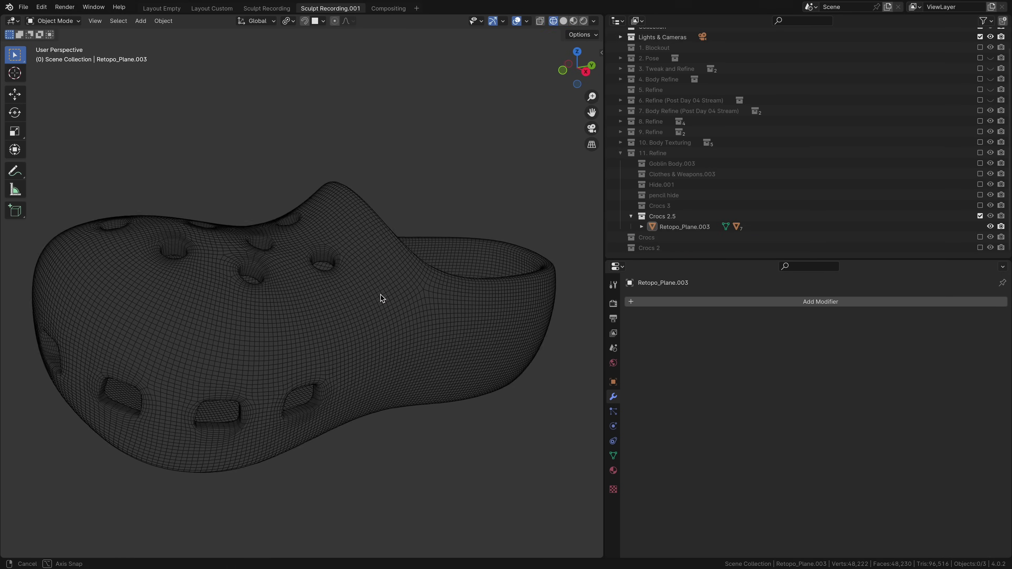
Orbit around the crocs shoe to inspect its upper and treaded sole.
{"action": "middle_click_drag", "start_coordinate": [379, 296], "coordinate": [325, 297]}
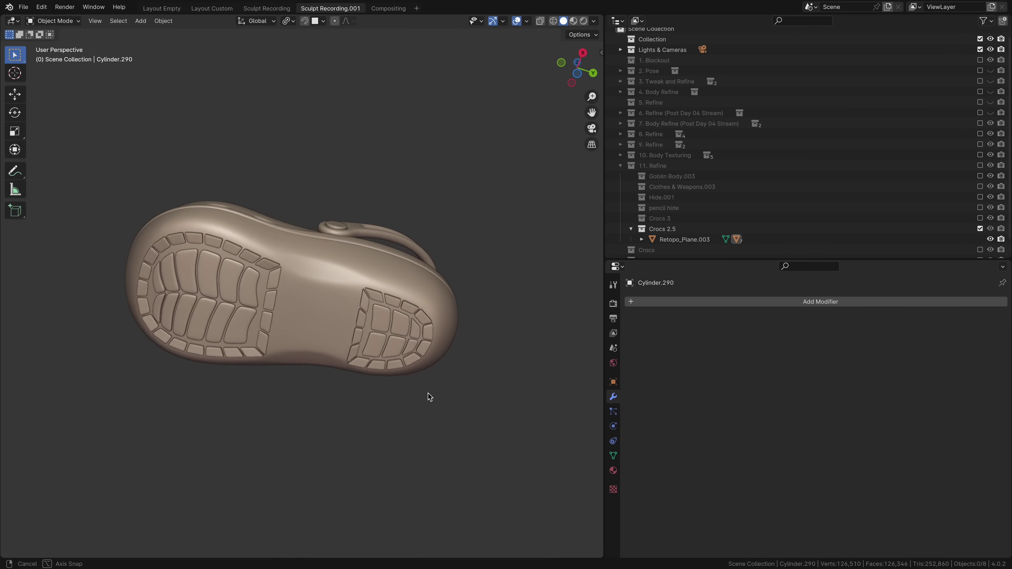
{"action": "middle_click_drag", "start_coordinate": [429, 395], "coordinate": [203, 389]}
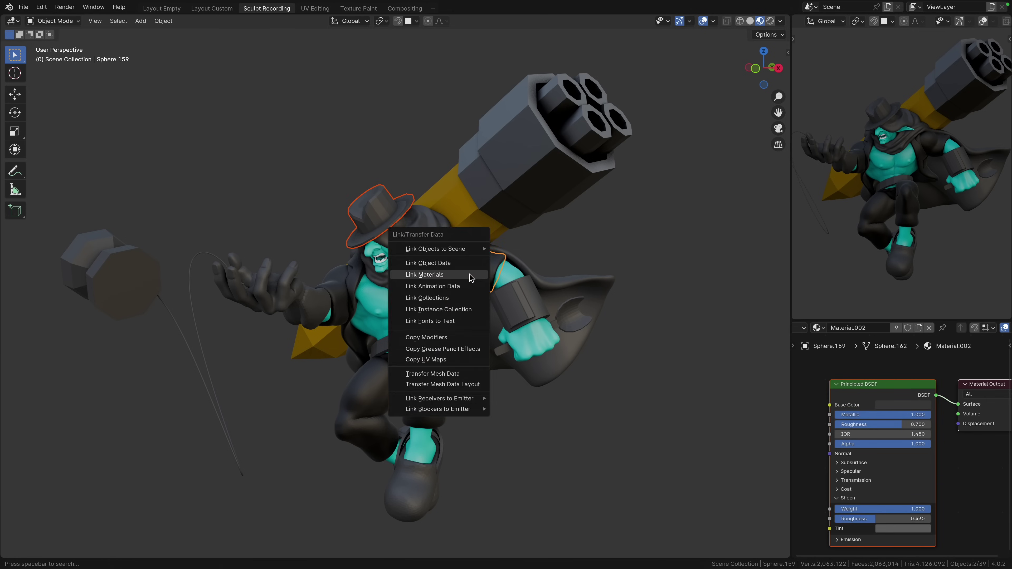
Link the active material to the jacket with Ctrl+L and give both shoes one shared white material.
{"action": "left_click", "coordinate": [472, 275]}
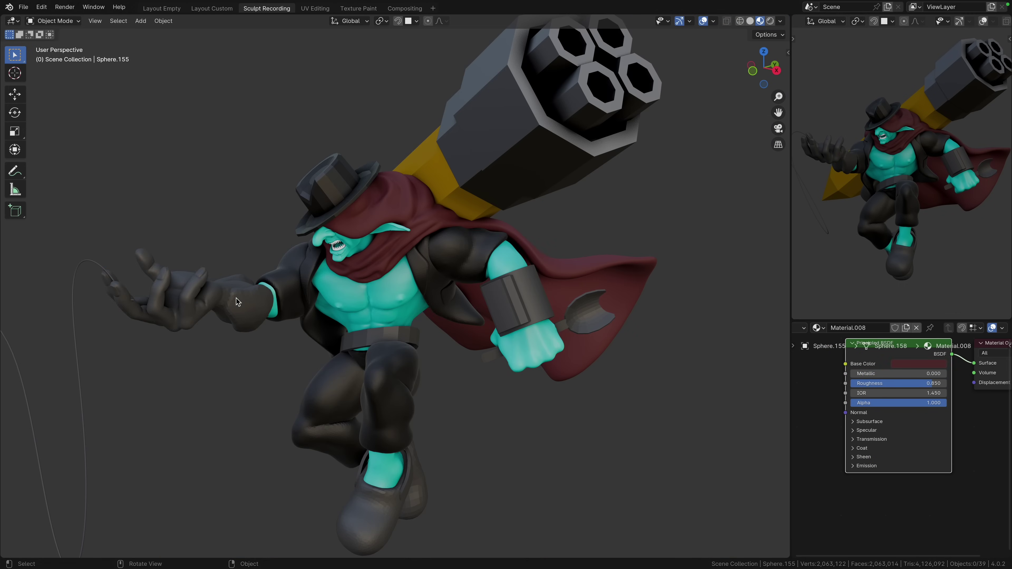
{"action": "left_click", "coordinate": [368, 305]}
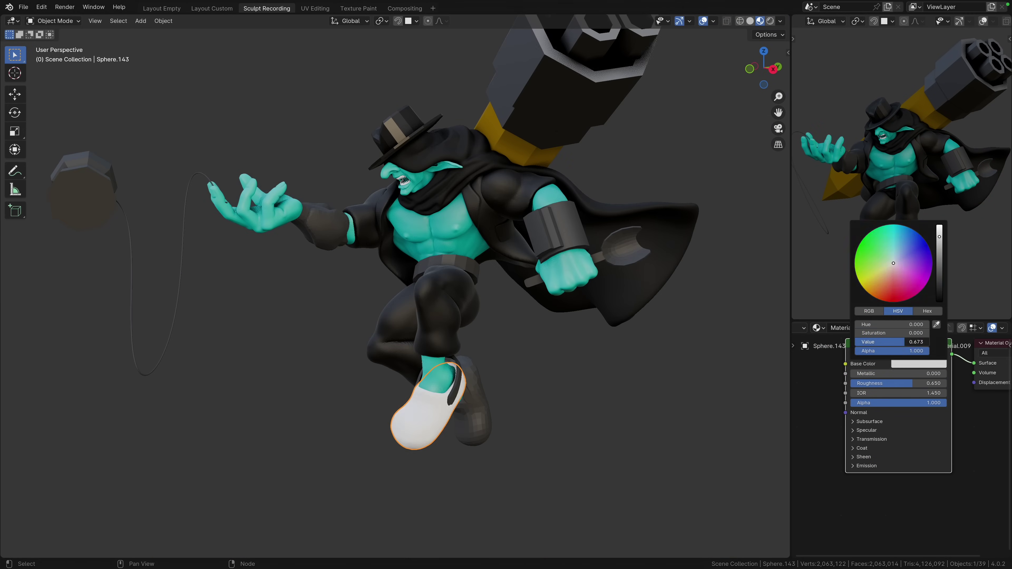
{"action": "key", "text": "ctrl+l"}
{"action": "left_click", "coordinate": [430, 414]}
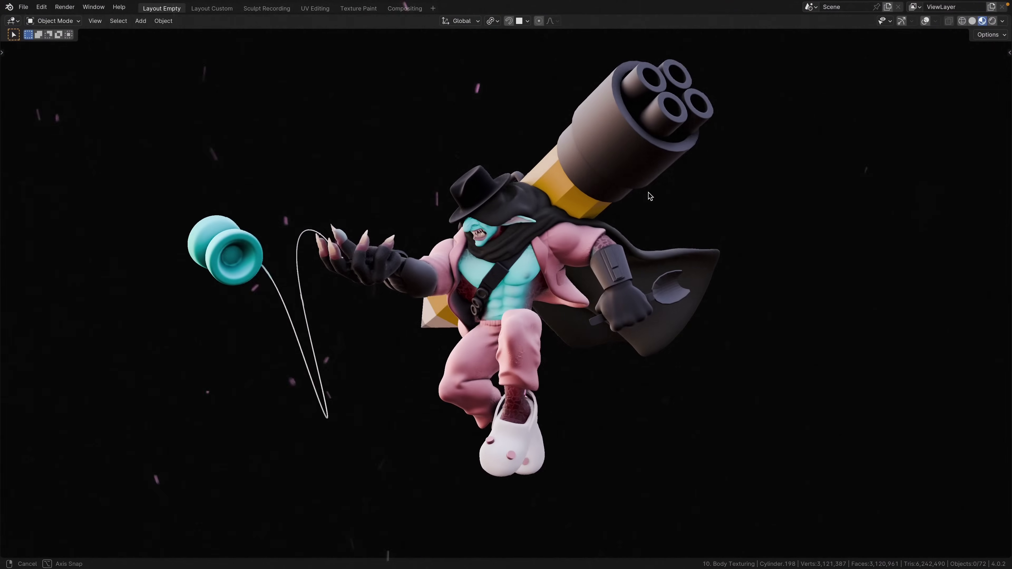
Orbit to the goblin's rocket launcher and add the second barrel to the selection.
{"action": "middle_click_drag", "start_coordinate": [617, 187], "coordinate": [623, 190]}
{"action": "scroll", "coordinate": [623, 189], "scroll_direction": "up", "scroll_amount": 5}
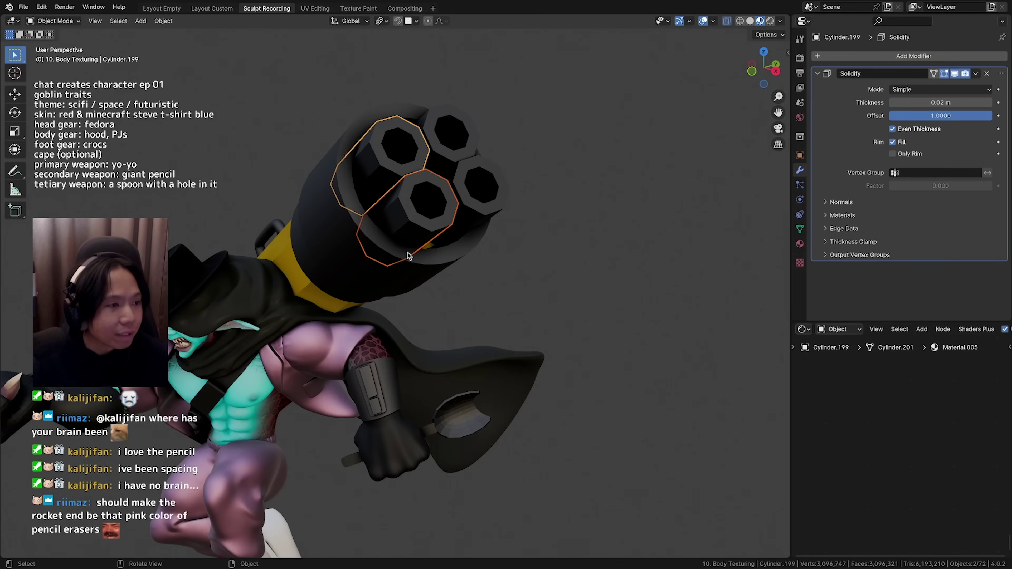
{"action": "mouse_move", "coordinate": [407, 252]}
{"action": "middle_mouse_down"}
{"action": "mouse_move", "coordinate": [458, 241]}
{"action": "mouse_move", "coordinate": [454, 217]}
{"action": "mouse_move", "coordinate": [482, 291]}
{"action": "mouse_move", "coordinate": [440, 298]}
{"action": "mouse_move", "coordinate": [384, 242]}
{"action": "mouse_move", "coordinate": [384, 276]}
{"action": "middle_mouse_up"}
{"action": "left_click", "coordinate": [454, 217], "text": "shift"}
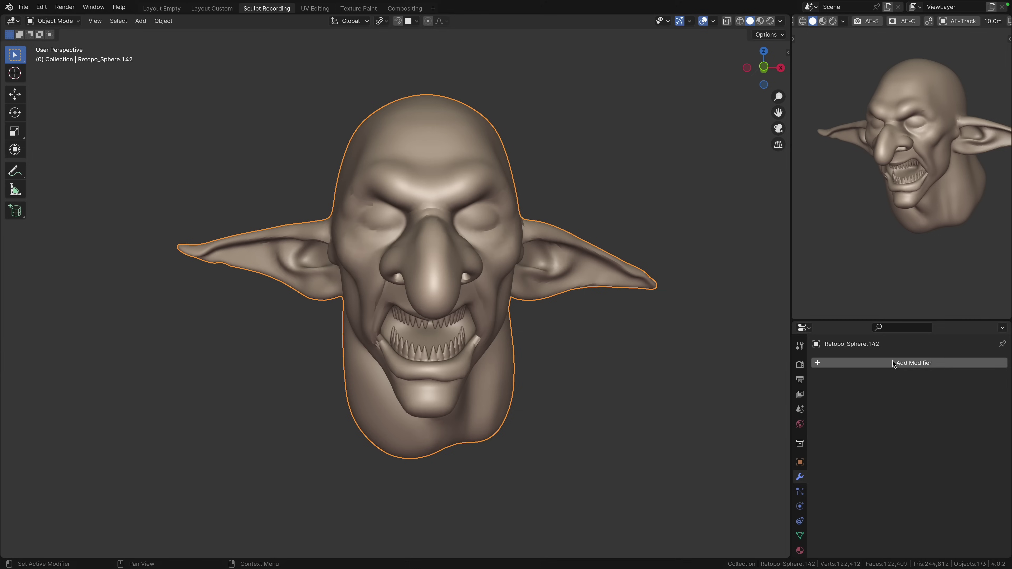
Add a Multires modifier to the goblin head by searching 'multi', then view it three-quarter side.
{"action": "left_click", "coordinate": [892, 360]}
{"action": "type", "text": "multi"}
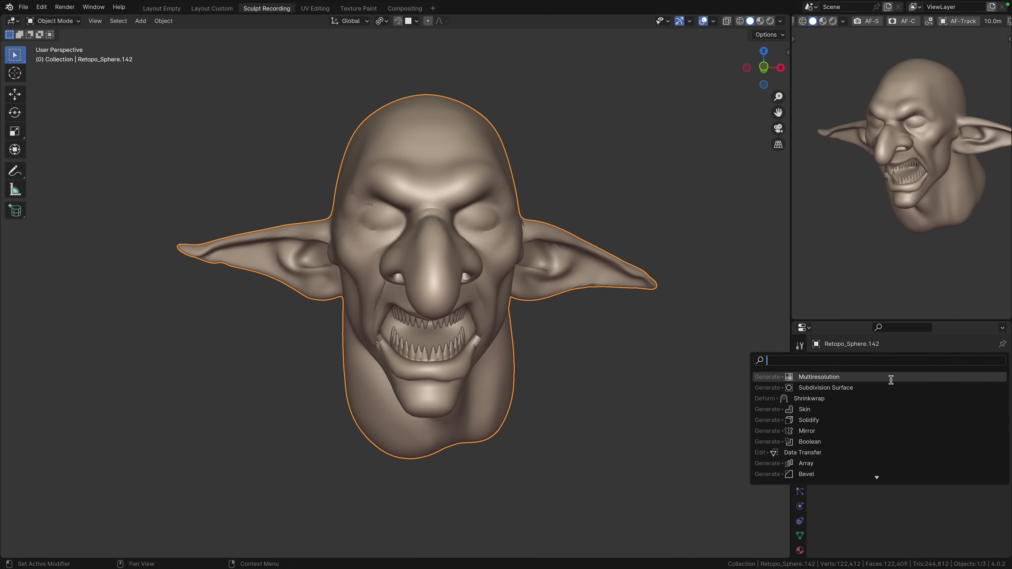
{"action": "key", "text": "Return"}
{"action": "middle_click_drag", "start_coordinate": [721, 386], "coordinate": [923, 429]}
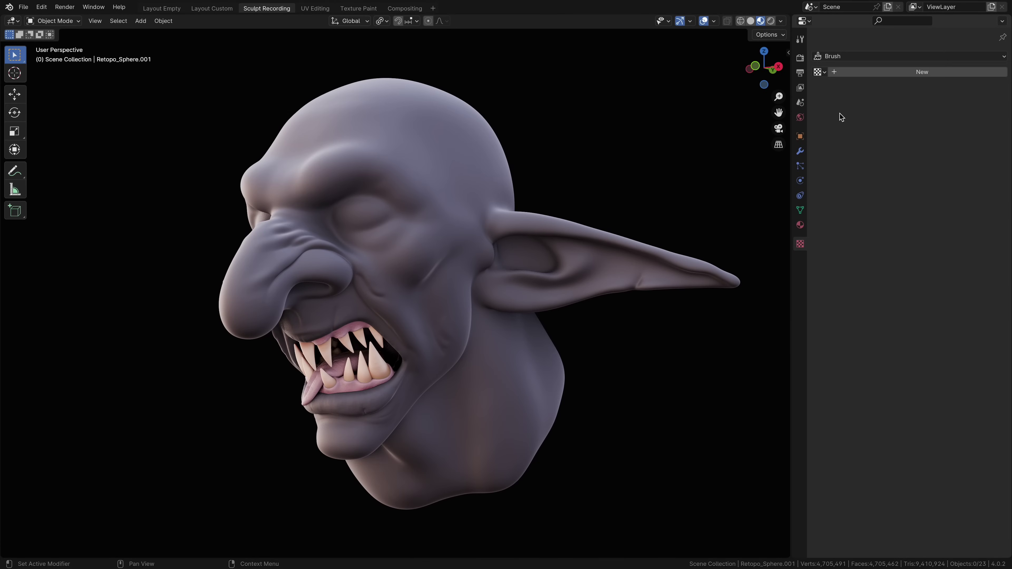
Create a new Voronoi texture named 'Voronoi (Pores)'.
{"action": "left_click", "coordinate": [862, 73]}
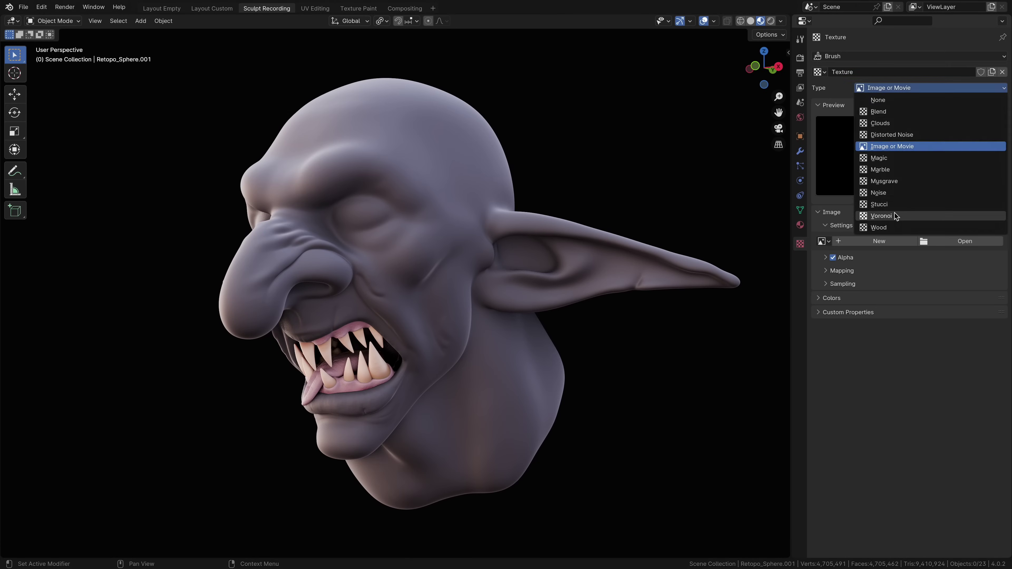
{"action": "left_click", "coordinate": [928, 88]}
{"action": "left_click", "coordinate": [929, 152]}
{"action": "double_click", "coordinate": [906, 72]}
{"action": "type", "text": "Voronoi (P"}
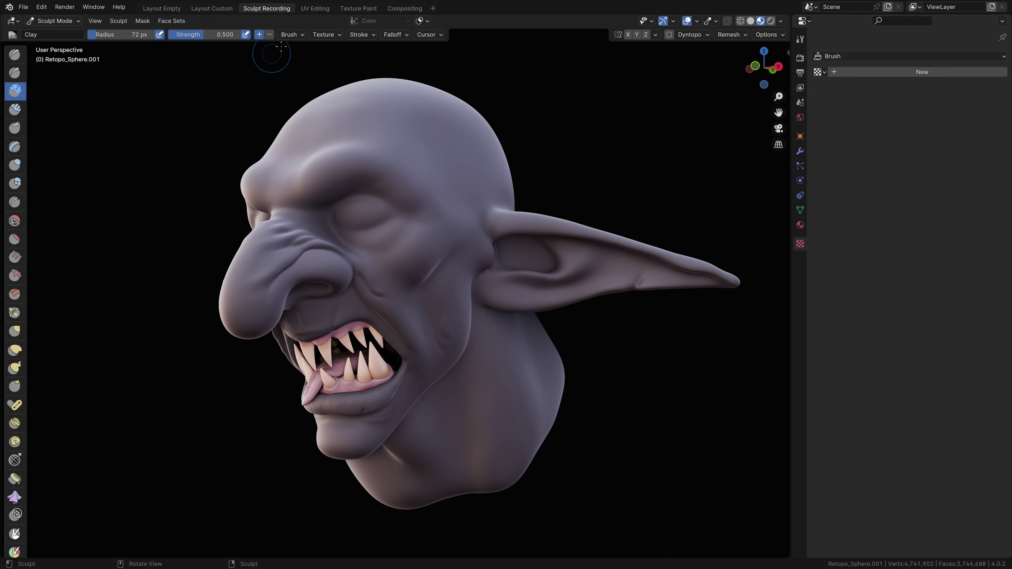
Assign Voronoi (Pores) to the clay brush with Area Plane mapping and lowered strength.
{"action": "left_click", "coordinate": [323, 34]}
{"action": "left_click", "coordinate": [278, 56]}
{"action": "left_click", "coordinate": [471, 143]}
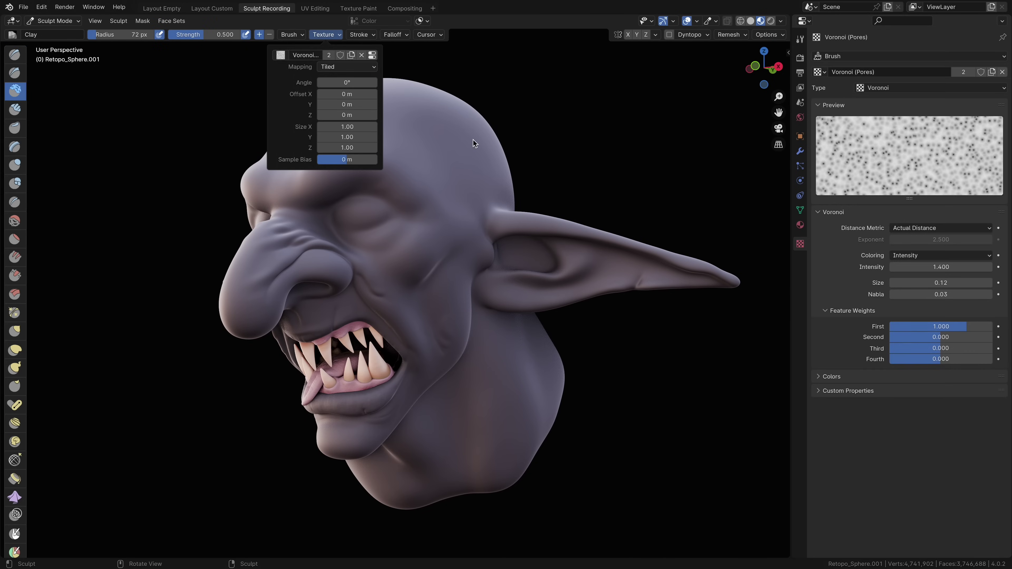
{"action": "left_click", "coordinate": [348, 91]}
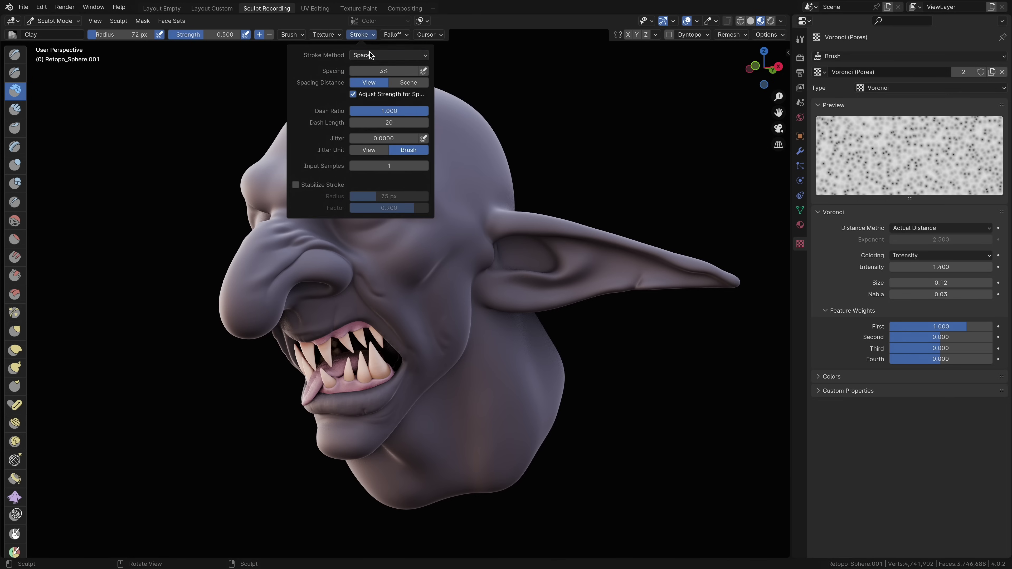
{"action": "left_click", "coordinate": [379, 66]}
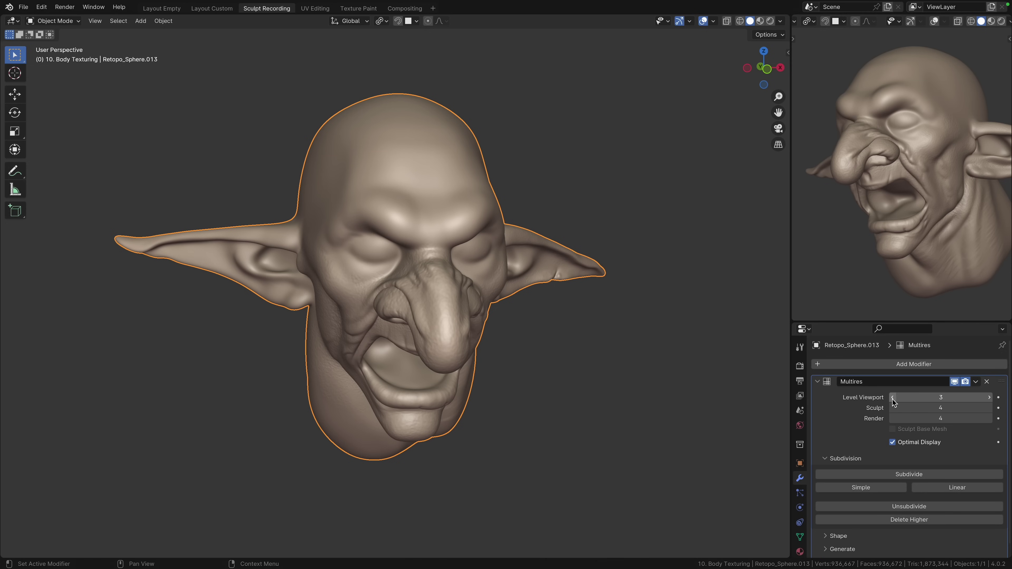
Unwrap the goblin head with Smart UV Project at a 35° angle limit.
{"action": "middle_click_drag", "start_coordinate": [677, 390], "coordinate": [443, 326]}
{"action": "scroll", "coordinate": [476, 299], "scroll_direction": "down", "scroll_amount": 1}
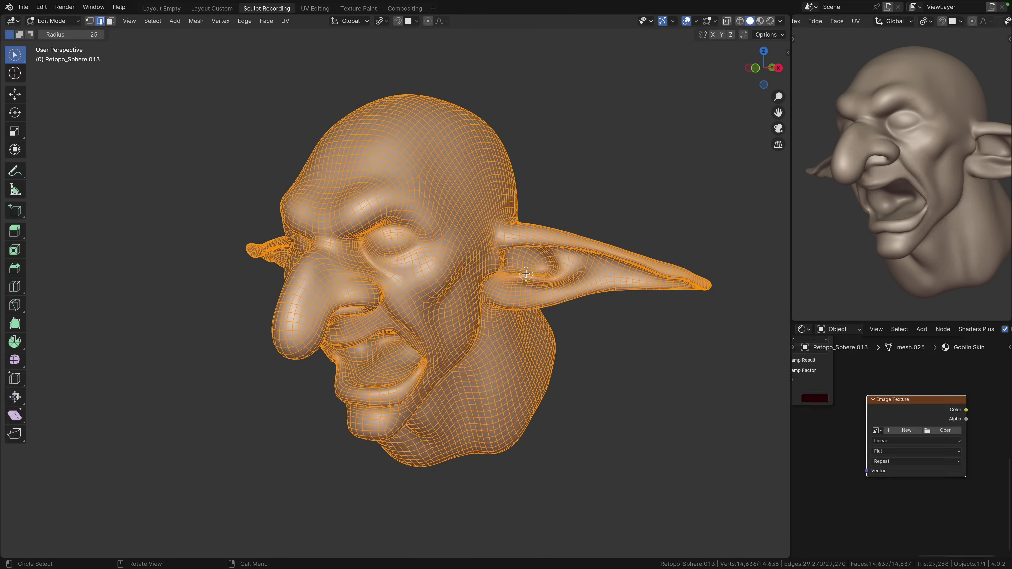
{"action": "key", "text": "u"}
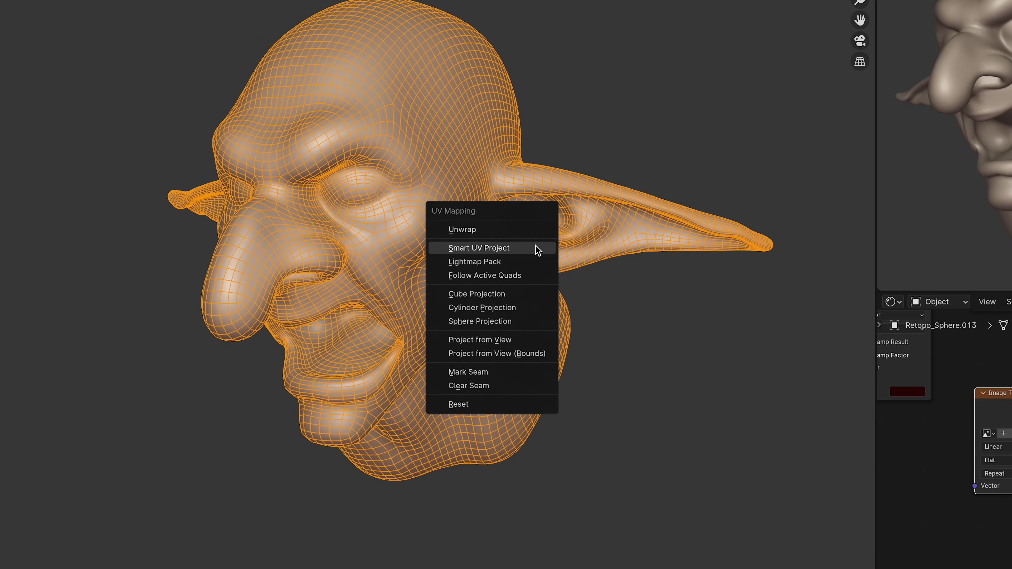
{"action": "left_click", "coordinate": [536, 250]}
{"action": "left_click", "coordinate": [587, 271]}
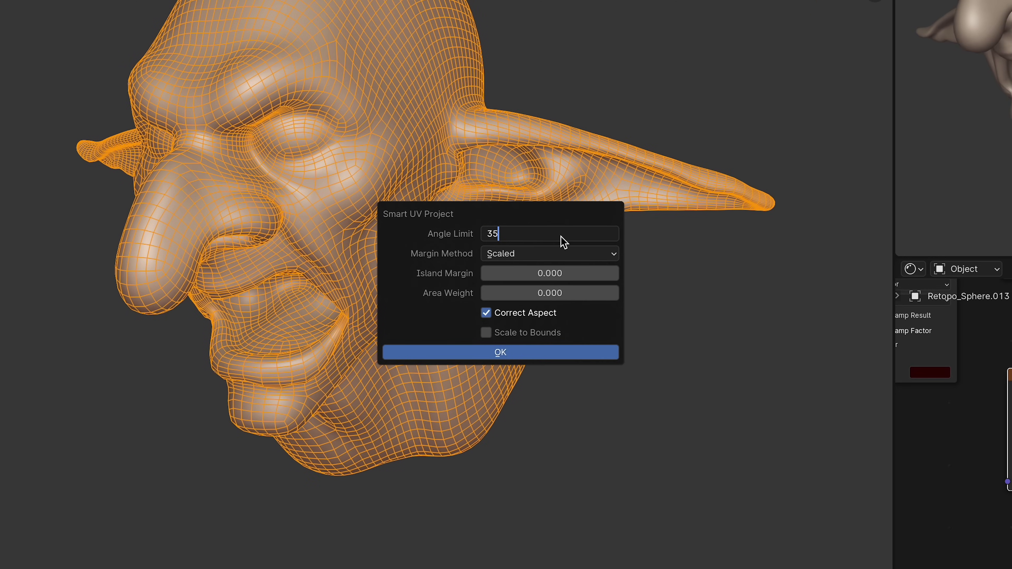
{"action": "key", "text": "Return"}
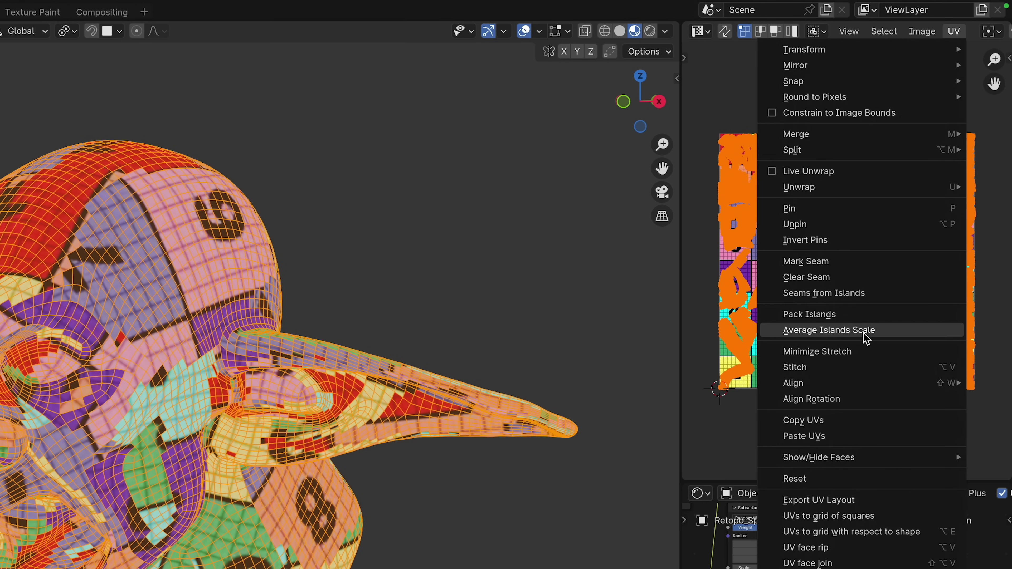
Average the UV island scales and pack the islands.
{"action": "left_click", "coordinate": [865, 331]}
{"action": "left_click", "coordinate": [954, 31]}
{"action": "left_click", "coordinate": [809, 314]}
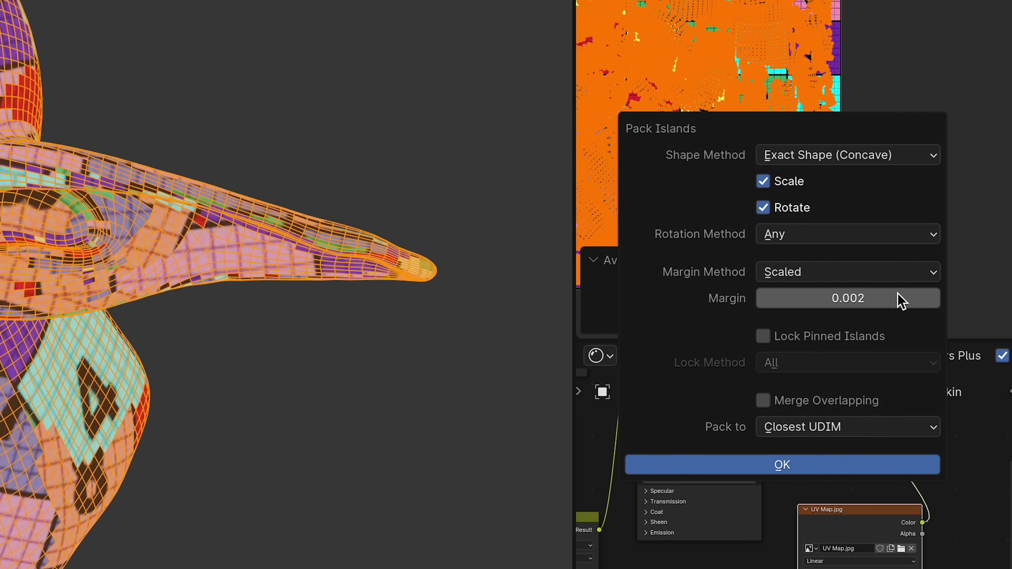
{"action": "left_click", "coordinate": [847, 465]}
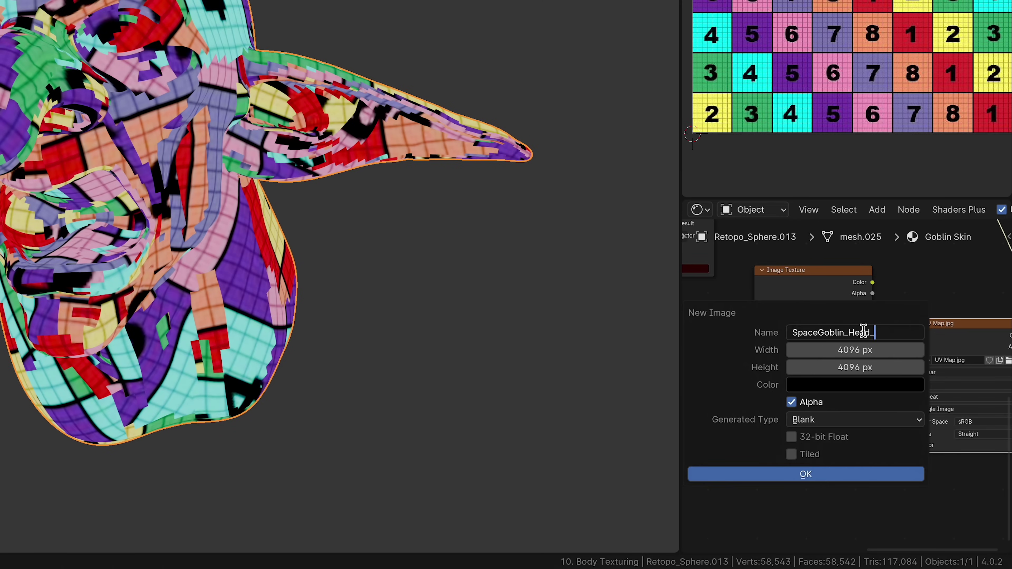
Create the 4096 px image SpaceGoblin_Head_NRM and open its colour space options.
{"action": "type", "text": "NRM"}
{"action": "key", "text": "Return"}
{"action": "left_click", "coordinate": [831, 368]}
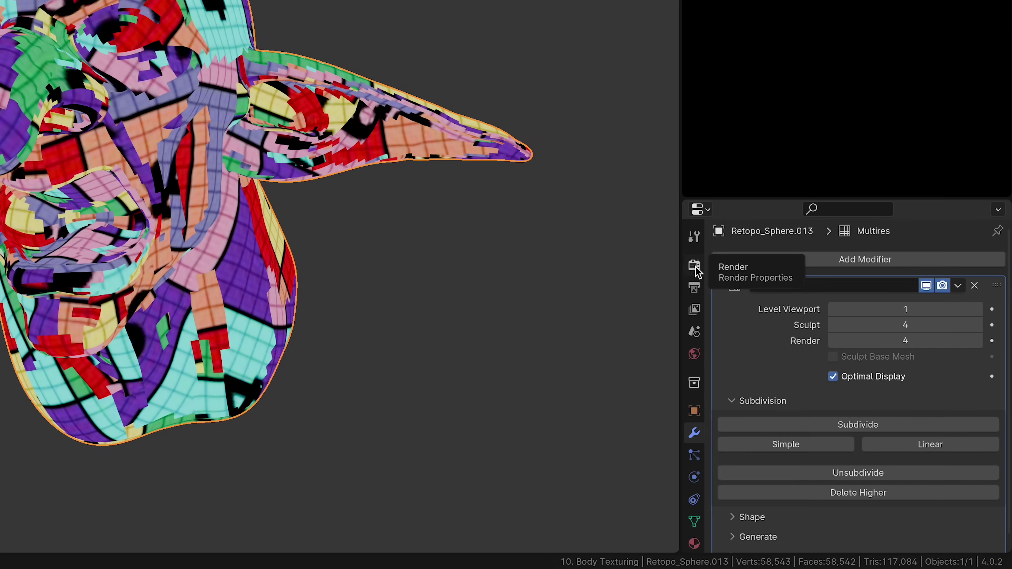
Enable Bake from Multires with Normals bake type, save the file, and bake the map.
{"action": "left_click", "coordinate": [694, 265]}
{"action": "scroll", "coordinate": [806, 406], "scroll_direction": "down", "scroll_amount": 15}
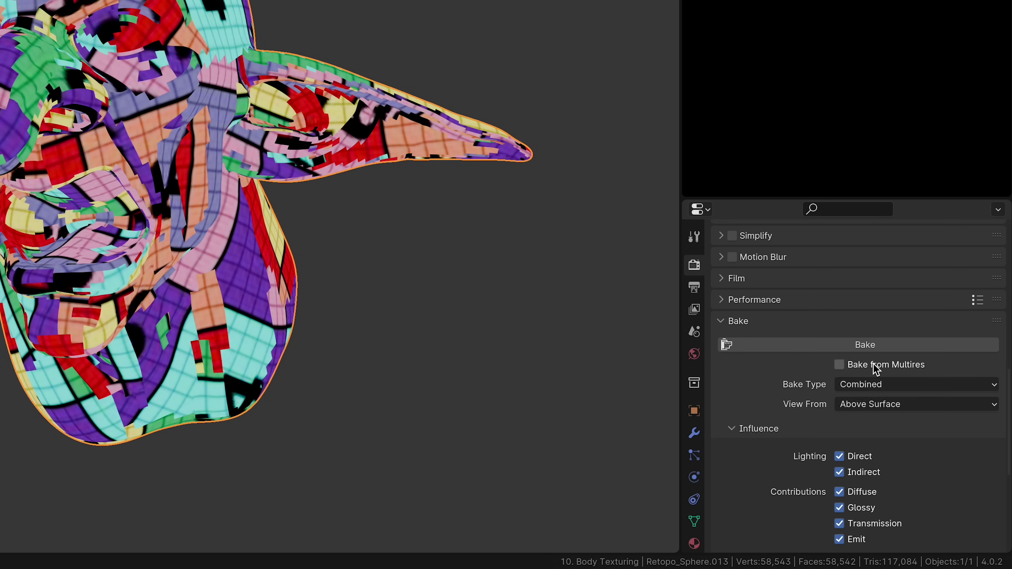
{"action": "left_click", "coordinate": [877, 365]}
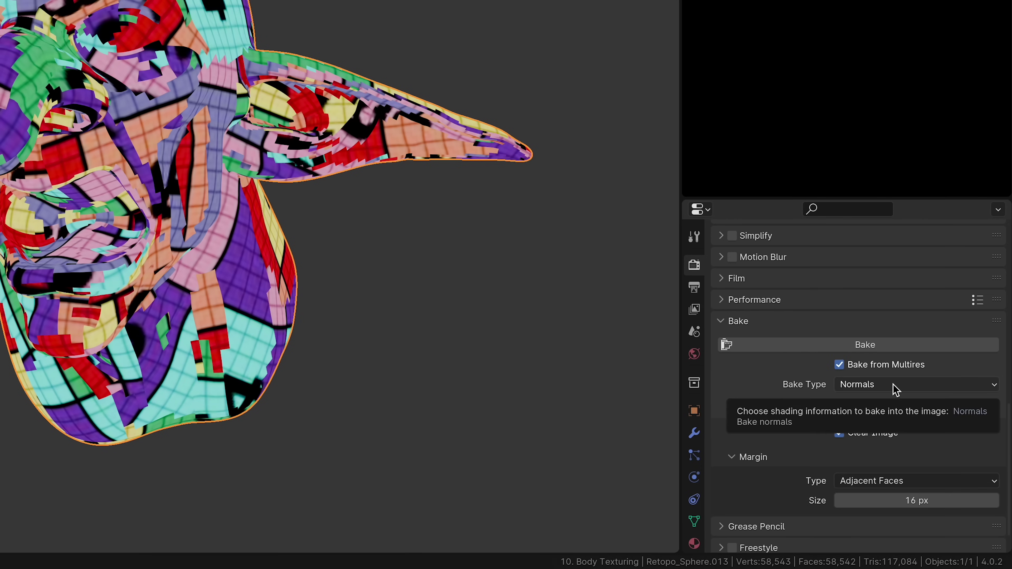
{"action": "key", "text": "ctrl+s"}
{"action": "left_click", "coordinate": [923, 348]}
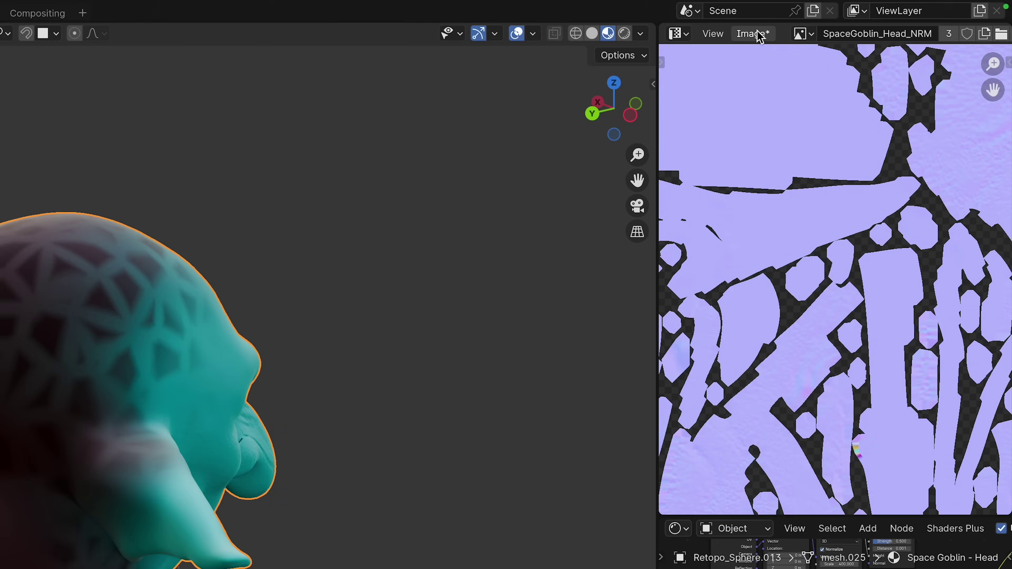
{"action": "left_click", "coordinate": [757, 32]}
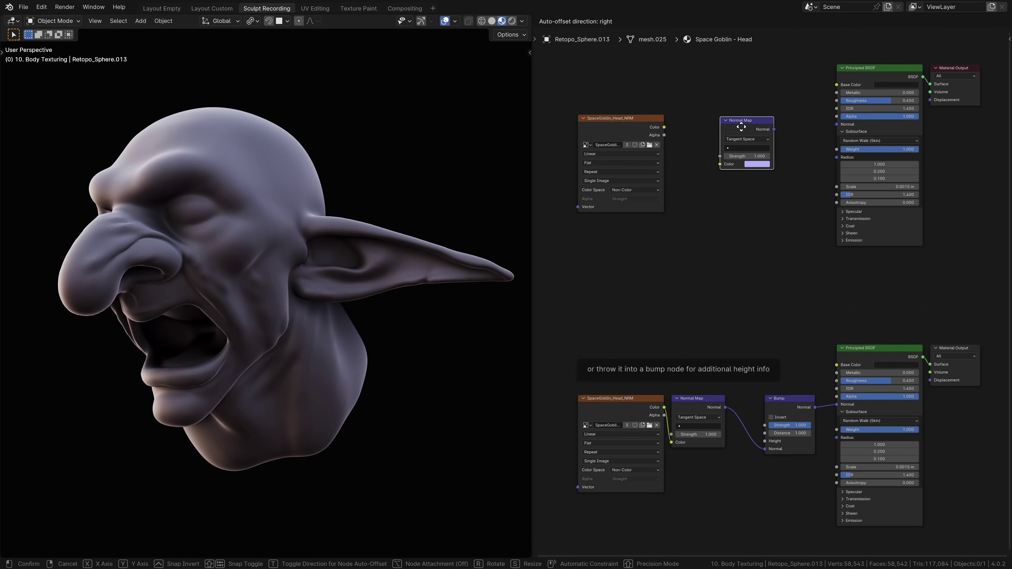
Wire the baked image through the Normal Map node into the Principled BSDF Normal input.
{"action": "left_click_drag", "start_coordinate": [742, 126], "coordinate": [744, 126]}
{"action": "left_click_drag", "start_coordinate": [664, 127], "coordinate": [692, 145]}
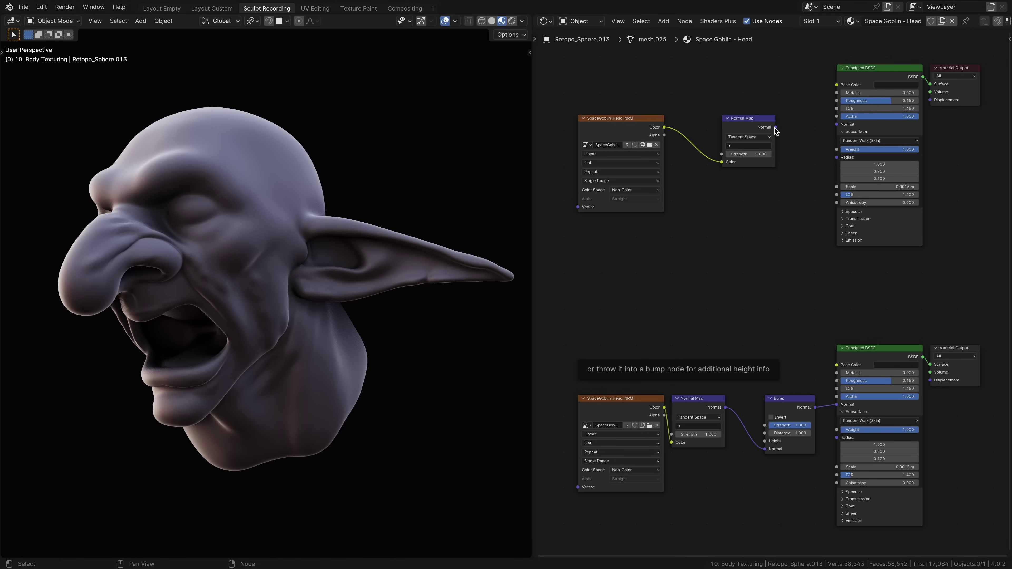
{"action": "left_click_drag", "start_coordinate": [833, 129], "coordinate": [835, 125]}
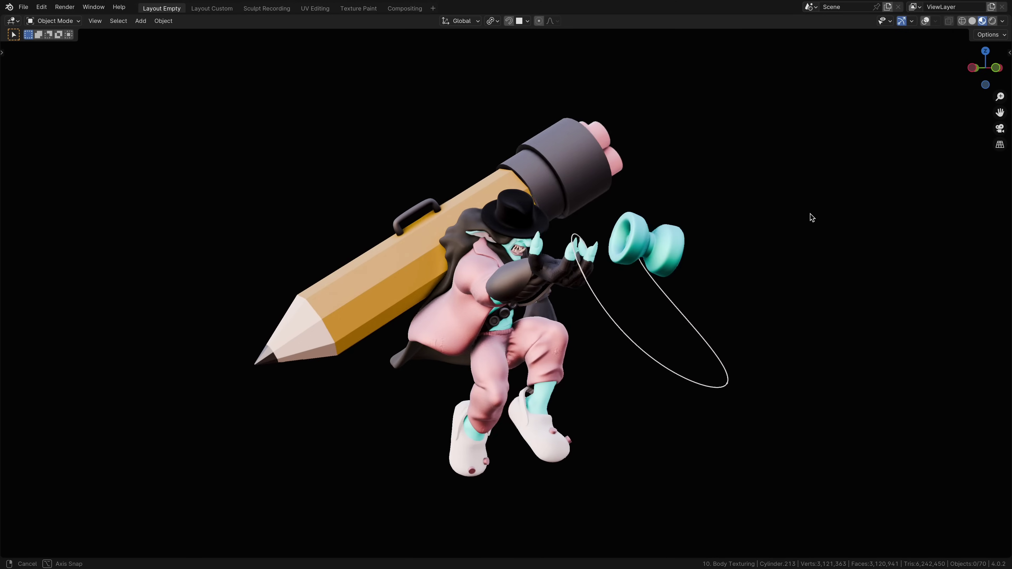
{"action": "mouse_move", "coordinate": [811, 217]}
{"action": "middle_mouse_down"}
{"action": "mouse_move", "coordinate": [650, 221]}
{"action": "mouse_move", "coordinate": [449, 198]}
{"action": "mouse_move", "coordinate": [542, 196]}
{"action": "middle_mouse_up"}
{"action": "scroll", "coordinate": [449, 197], "scroll_direction": "up", "scroll_amount": 5}
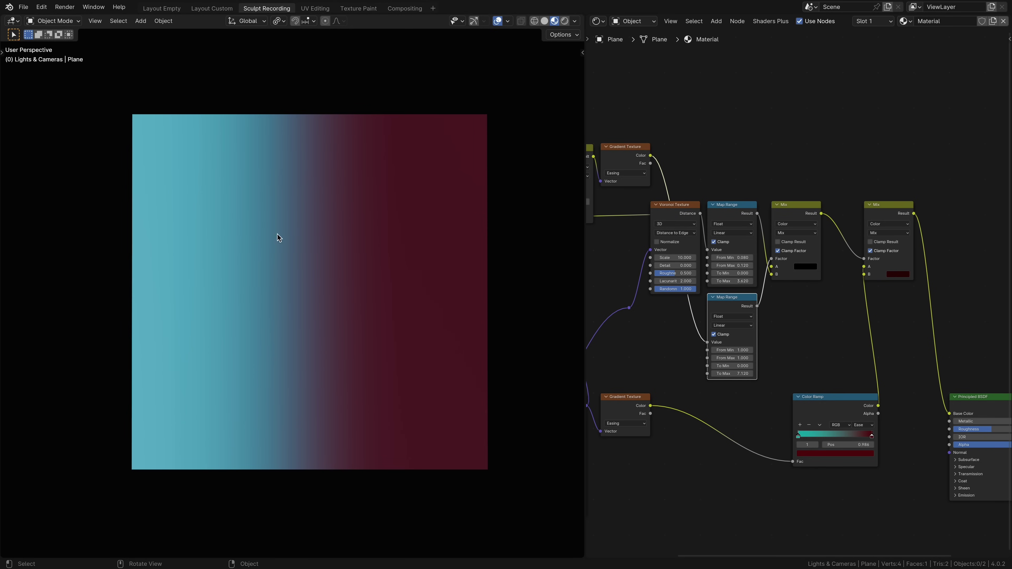
Preview the Voronoi, Map Range and Mix nodes and adjust the Map Range From Min value.
{"action": "left_click", "coordinate": [657, 204], "text": "ctrl+shift"}
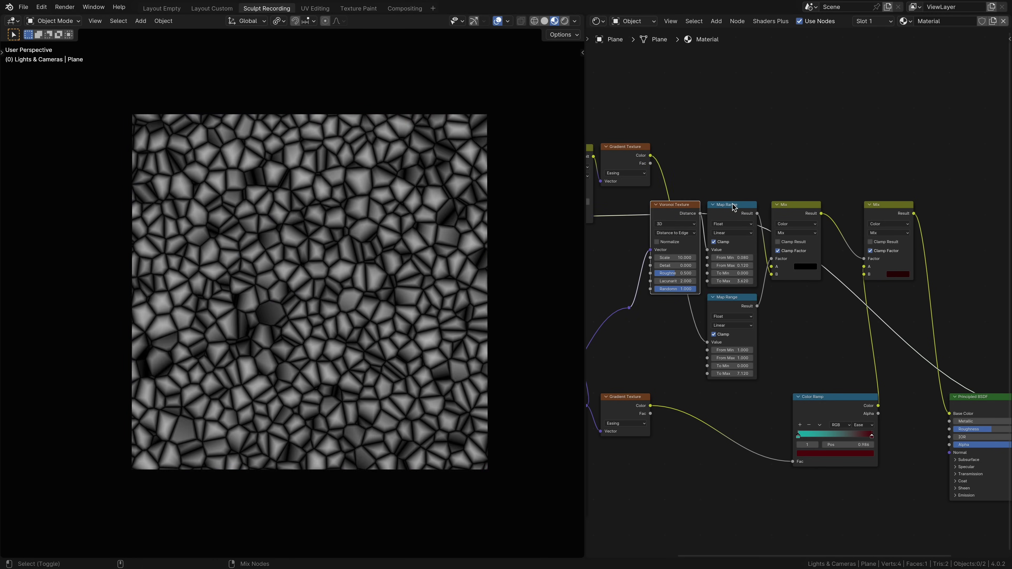
{"action": "left_click", "coordinate": [734, 207], "text": "ctrl+shift"}
{"action": "left_click", "coordinate": [797, 259], "text": "ctrl+shift"}
{"action": "left_click_drag", "start_coordinate": [733, 350], "coordinate": [716, 350]}
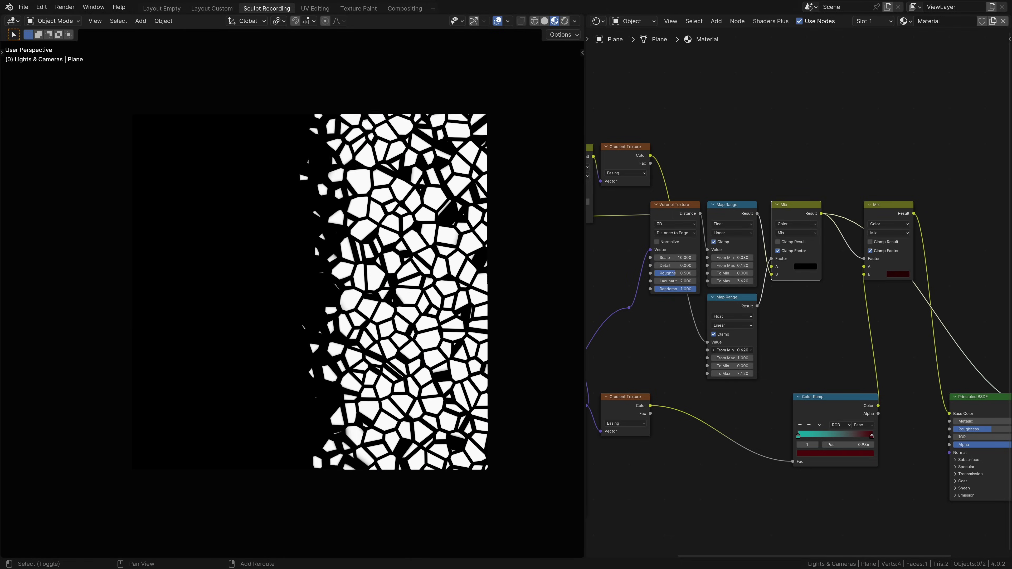
{"action": "key", "text": "ctrl+z"}
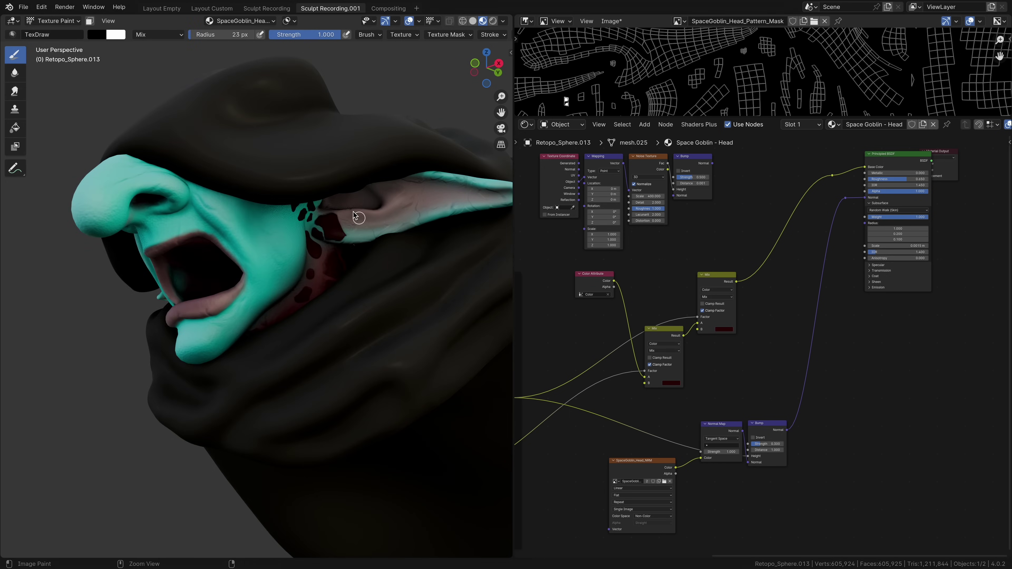
Connect a Bump node to the Principled BSDF Normal input with strength 0.549.
{"action": "mouse_move", "coordinate": [366, 310]}
{"action": "middle_mouse_down", "text": "ctrl"}
{"action": "mouse_move", "coordinate": [366, 279]}
{"action": "mouse_move", "coordinate": [366, 310]}
{"action": "middle_mouse_up", "text": "ctrl"}
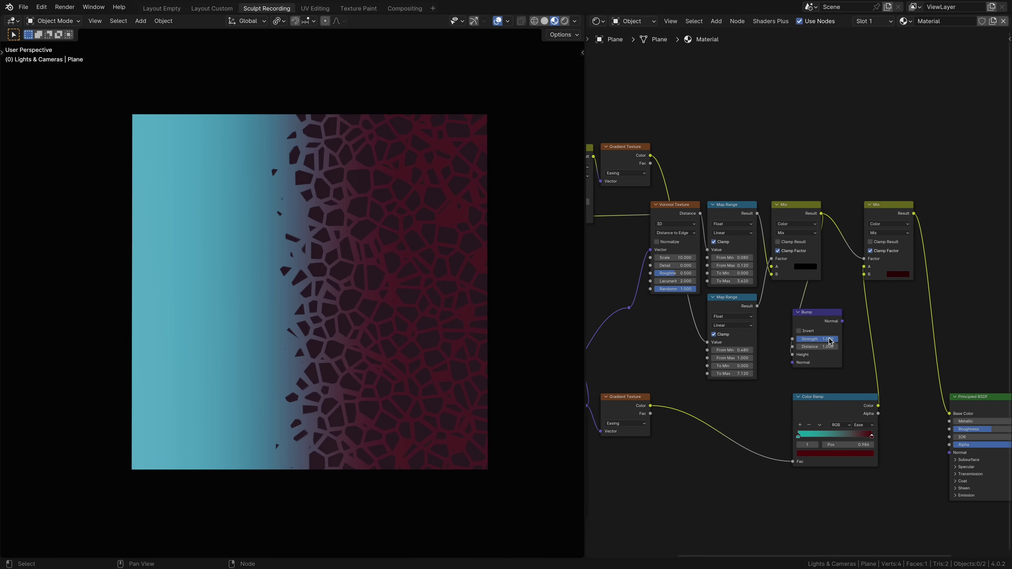
{"action": "mouse_move", "coordinate": [841, 321]}
{"action": "left_mouse_down"}
{"action": "mouse_move", "coordinate": [911, 339]}
{"action": "mouse_move", "coordinate": [949, 453]}
{"action": "left_mouse_up"}
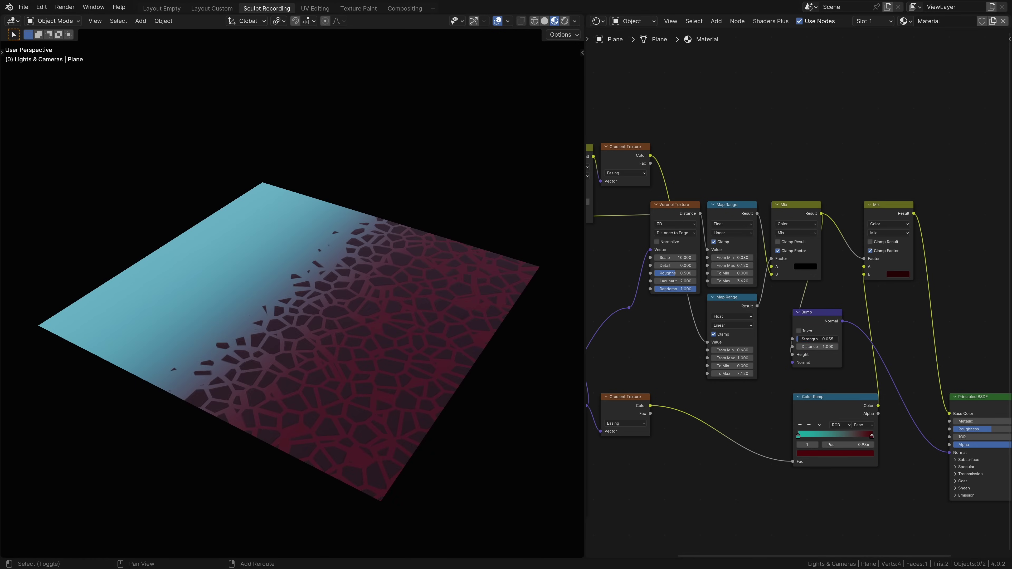
{"action": "left_click_drag", "start_coordinate": [817, 339], "coordinate": [816, 339], "text": "shift"}
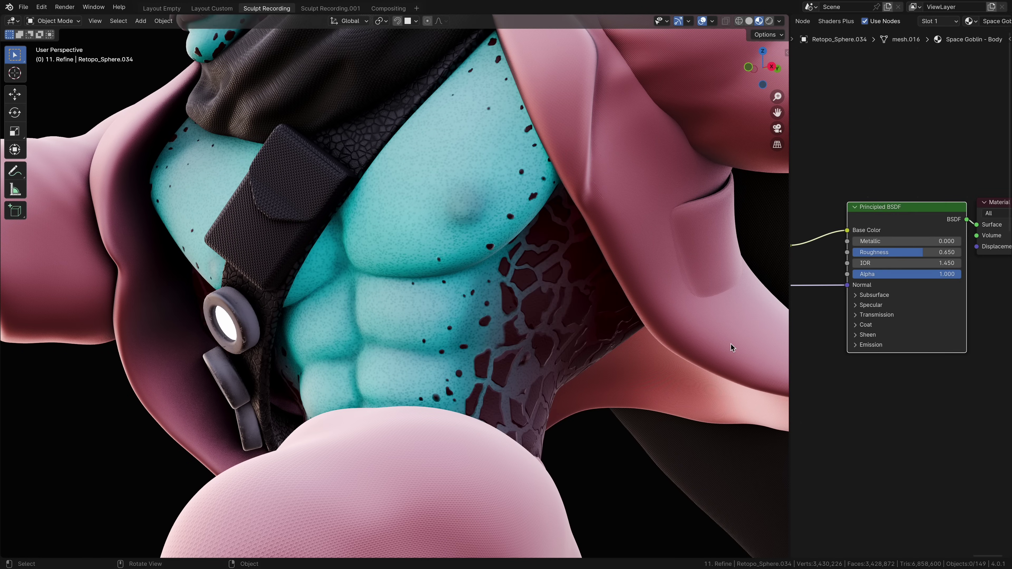
Orbit around the goblin's torso, then play the SpaceGoblin_TrackIdea_2 arrangement in FL Studio.
{"action": "middle_click_drag", "start_coordinate": [531, 305], "coordinate": [699, 321]}
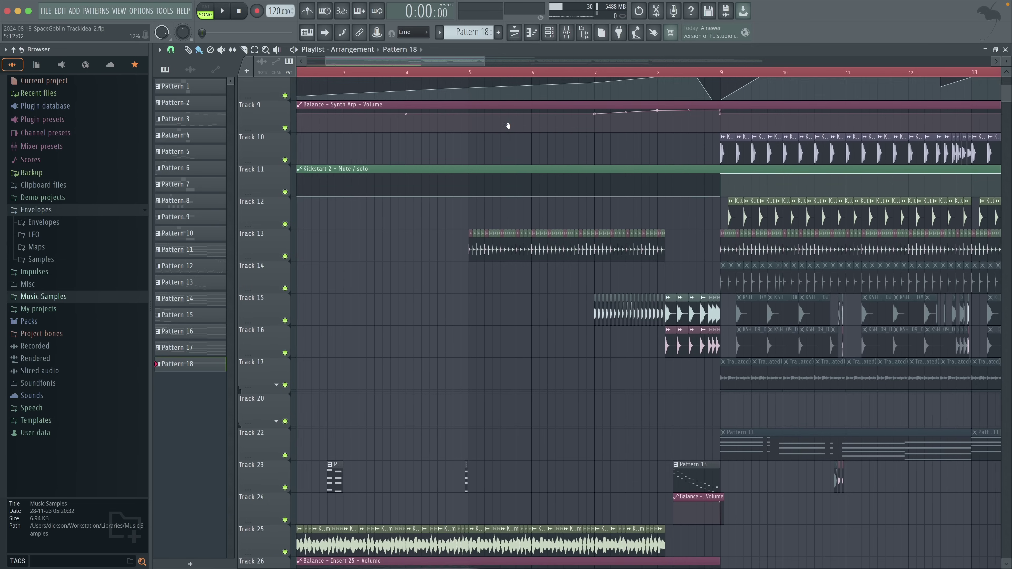
{"action": "middle_click_drag", "start_coordinate": [508, 126], "coordinate": [690, 425]}
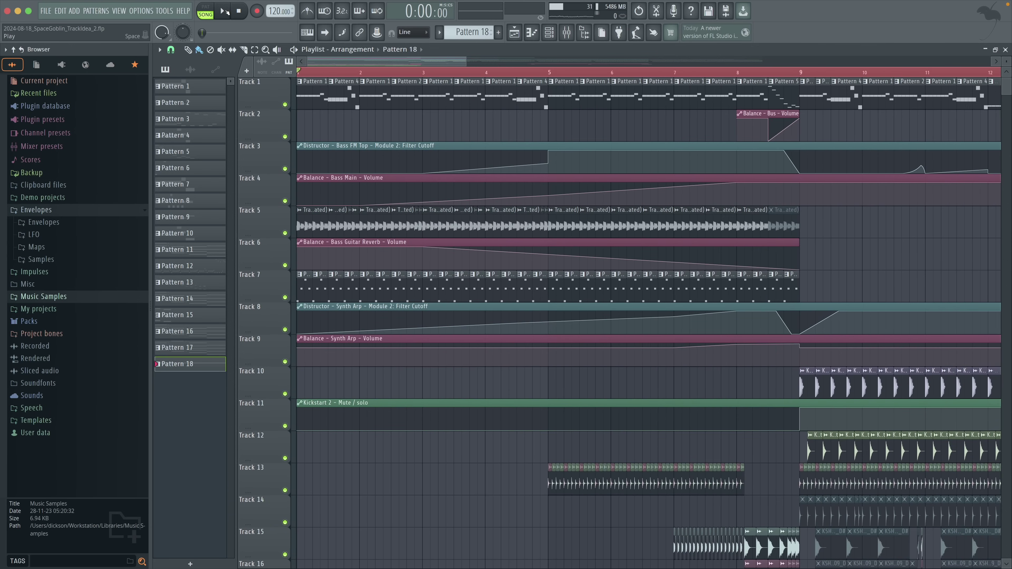
{"action": "left_click", "coordinate": [225, 11]}
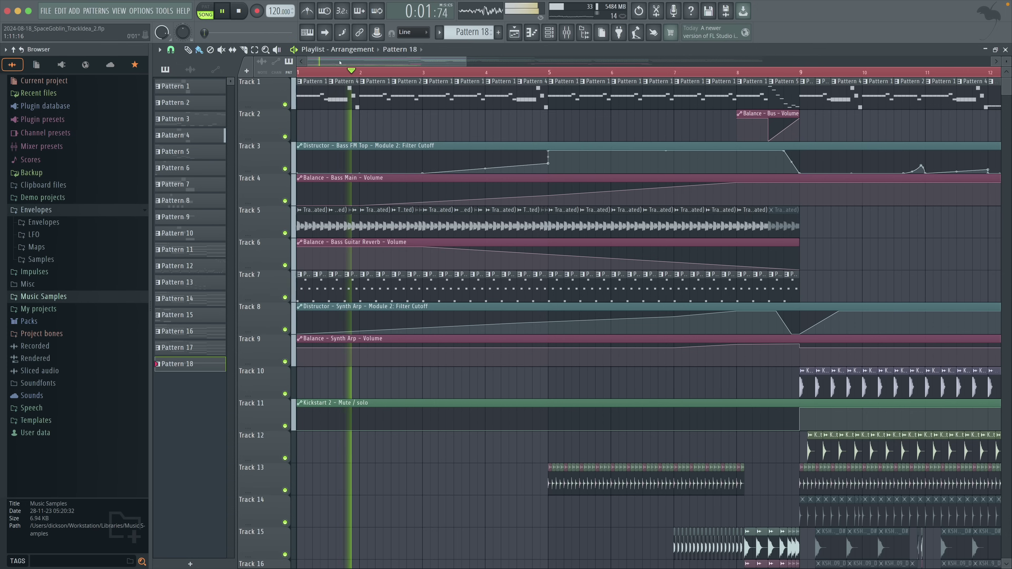